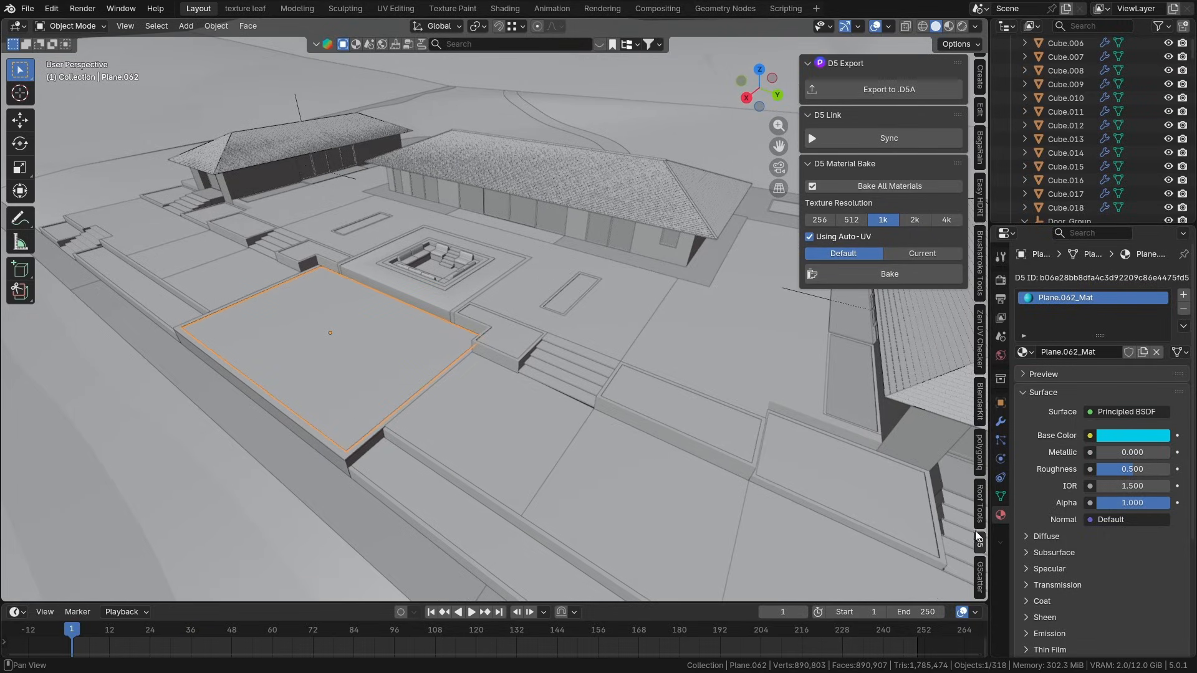
- Sync the Blender scene to D5 through the D5 Link panel as a new project
click(880, 141)
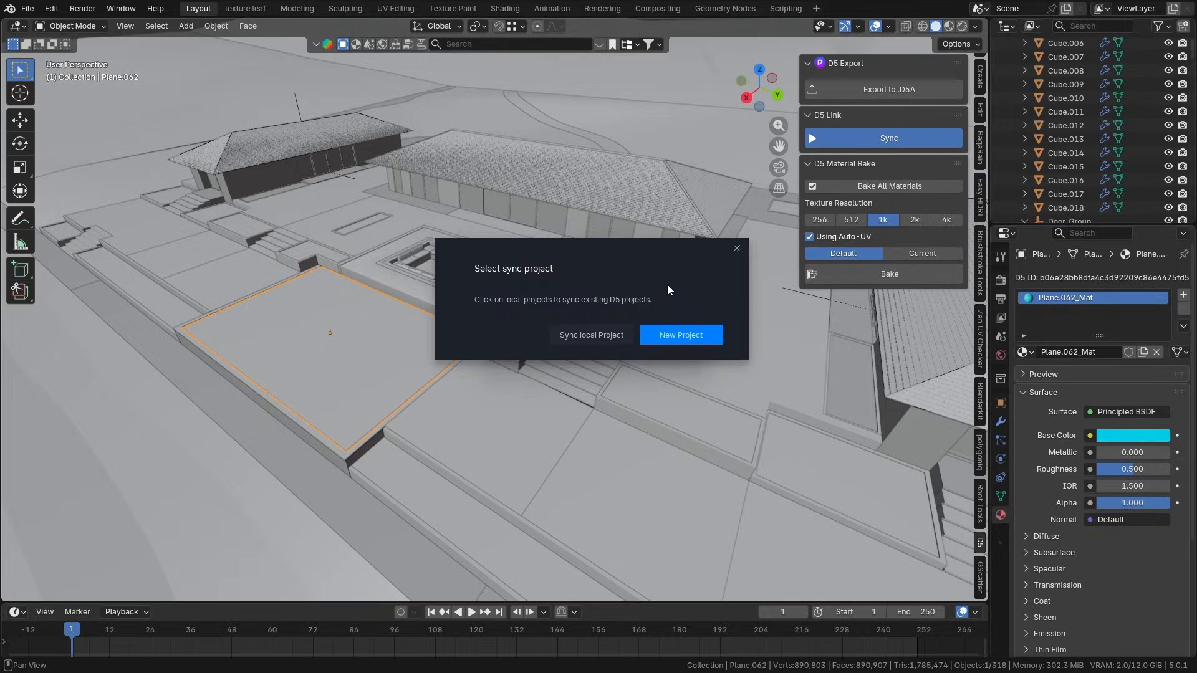
click(696, 342)
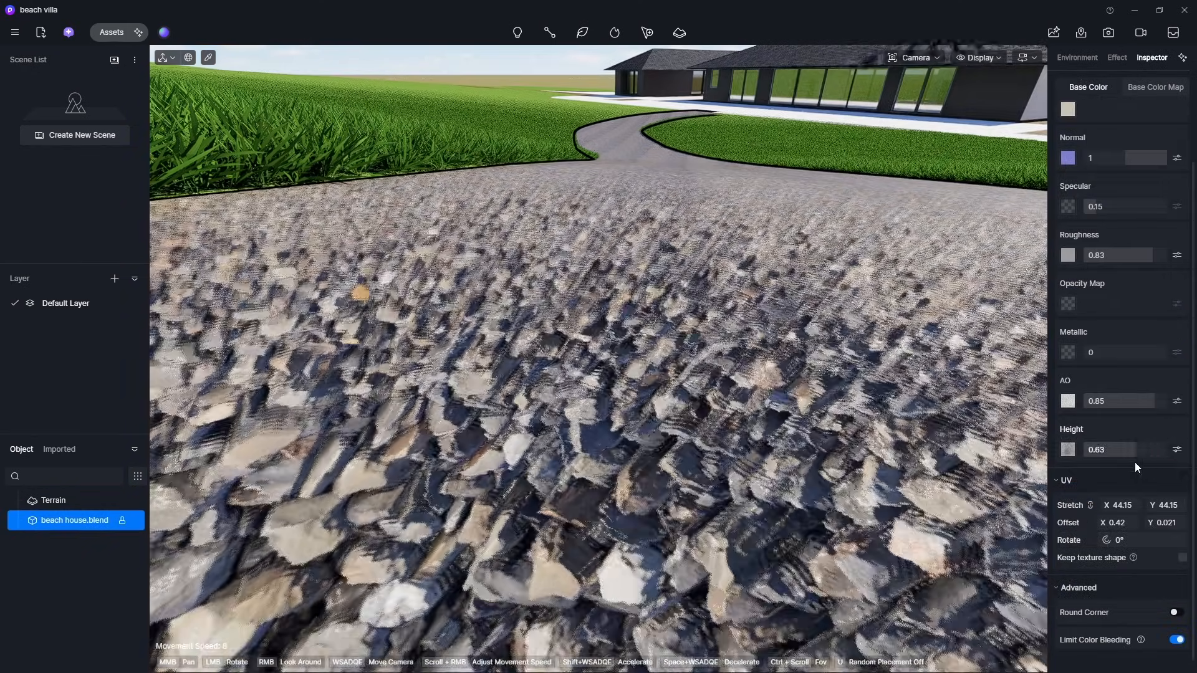
- Set the gravel path material's Height to 1
drag(1134, 462, 1161, 462)
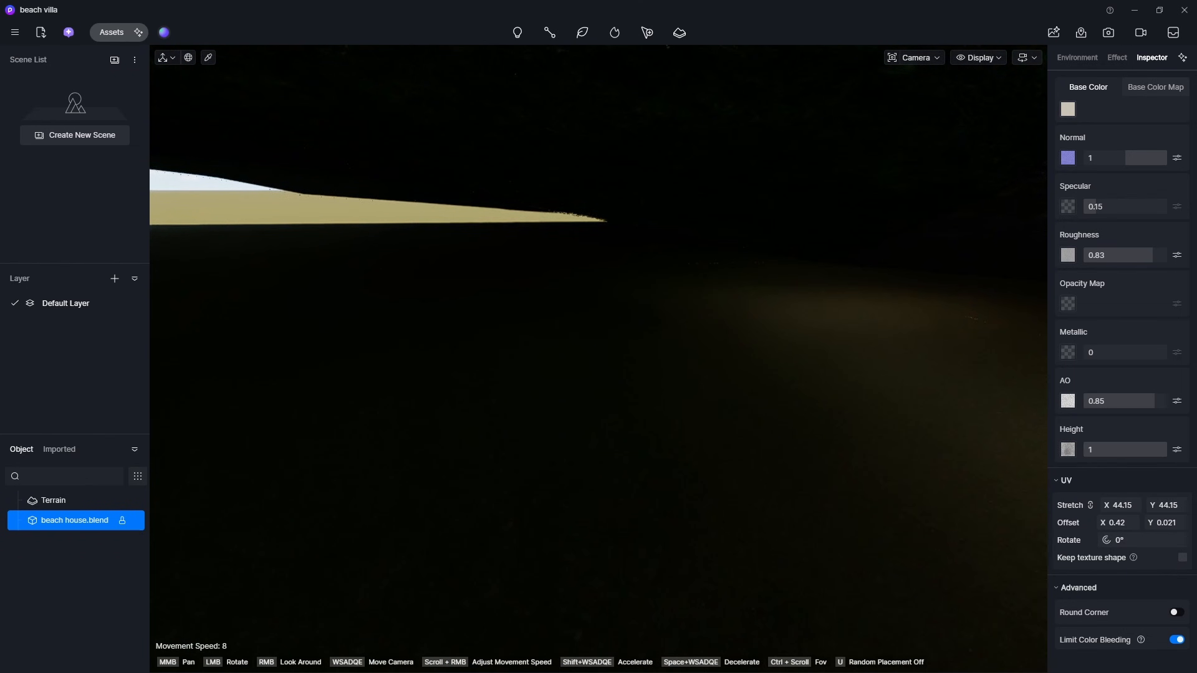
right_drag(363, 154, 387, 168)
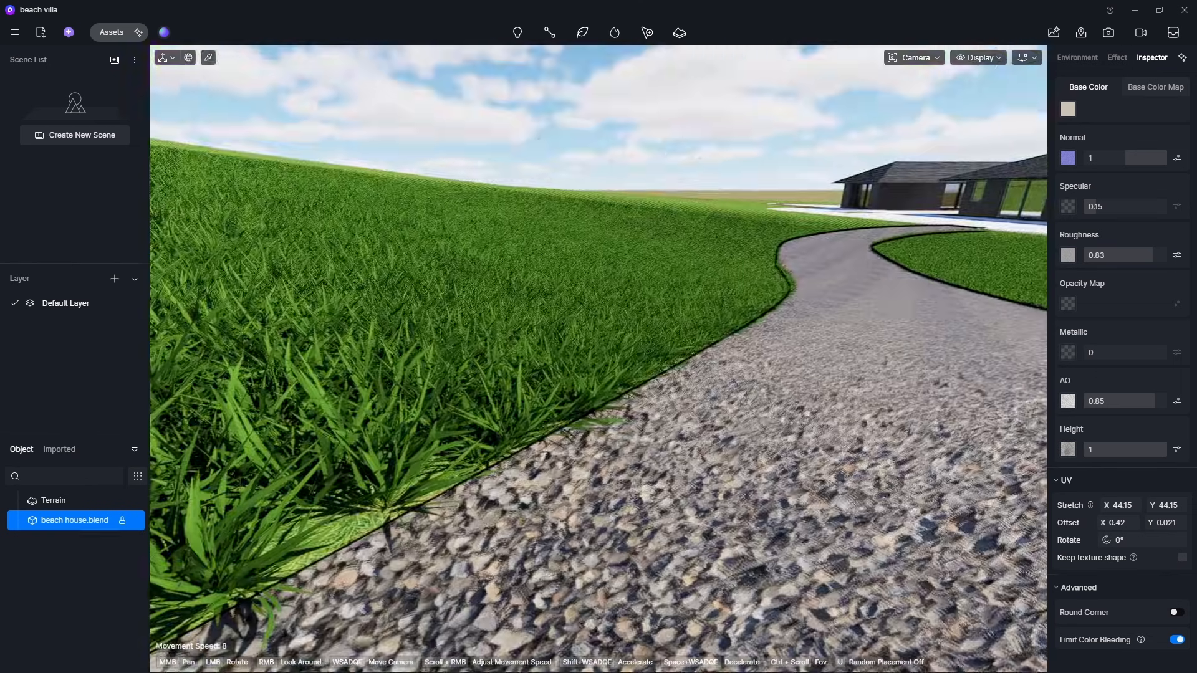
key(s)
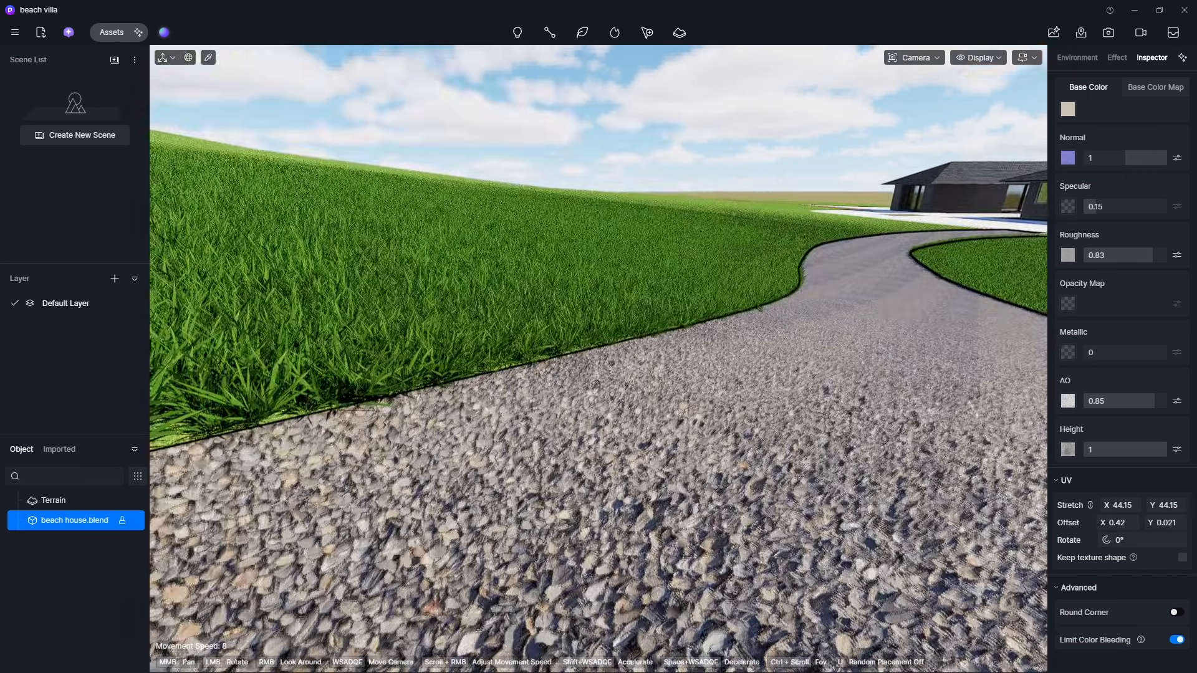
right_drag(462, 284, 435, 276)
key(w)
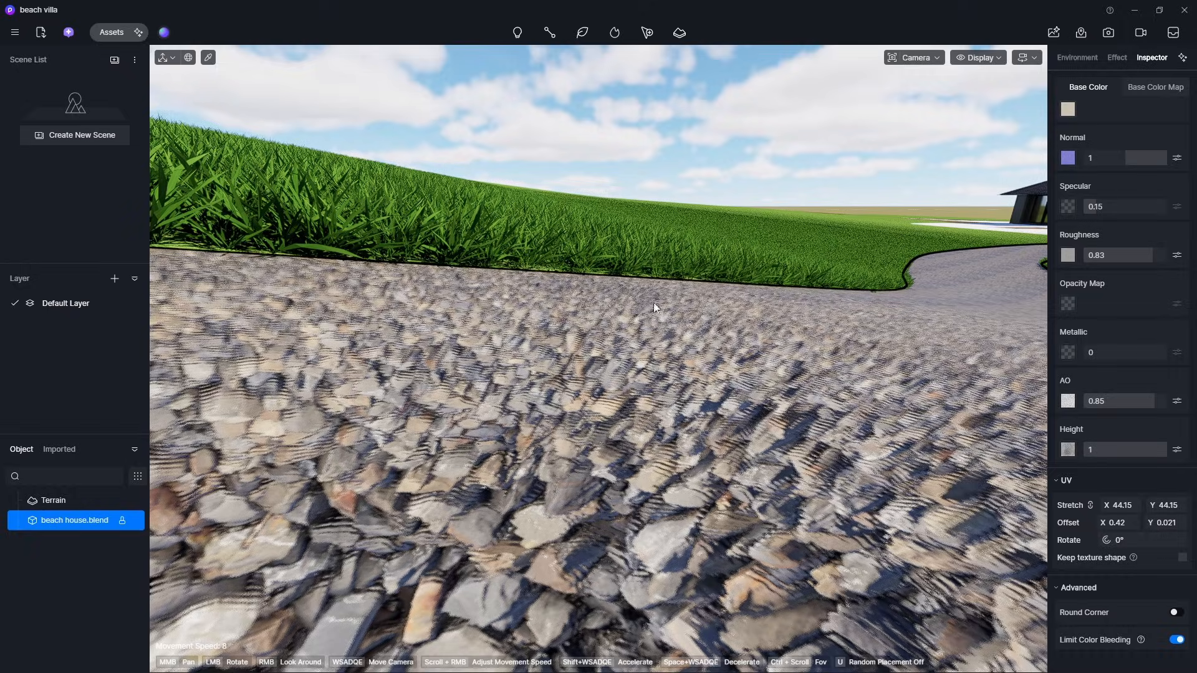
key(e)
right_drag(617, 328, 637, 331)
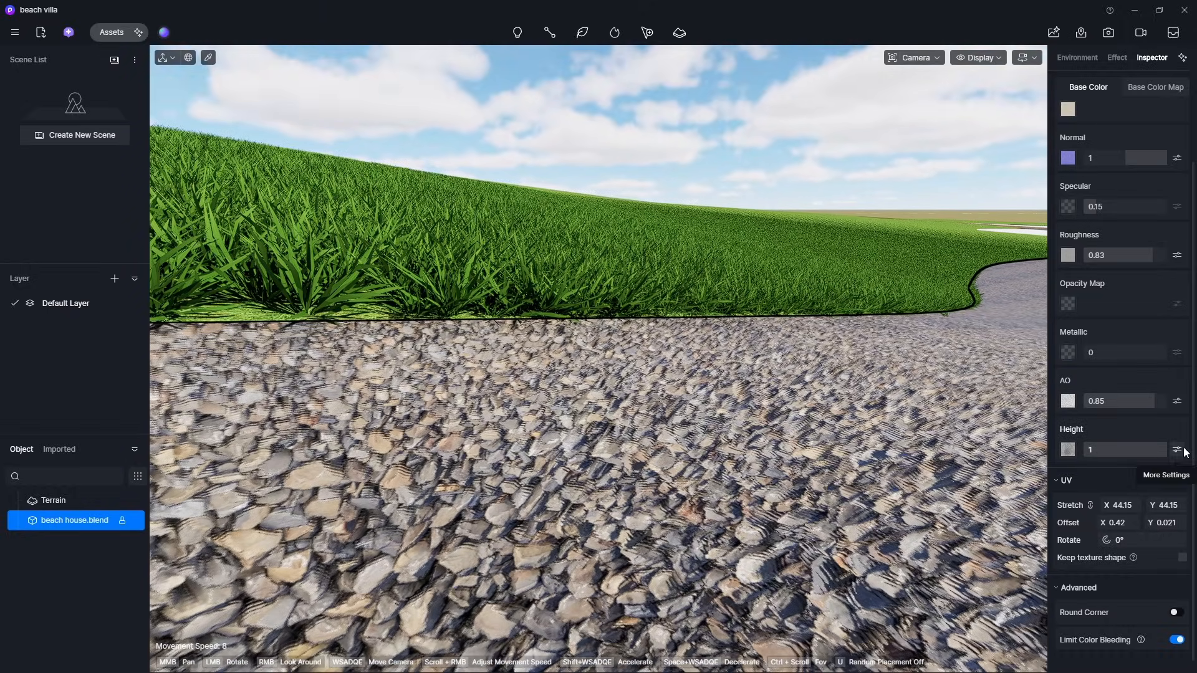
- Open the Height map's extra settings and enable True Displacement for the gravel material
click(1178, 449)
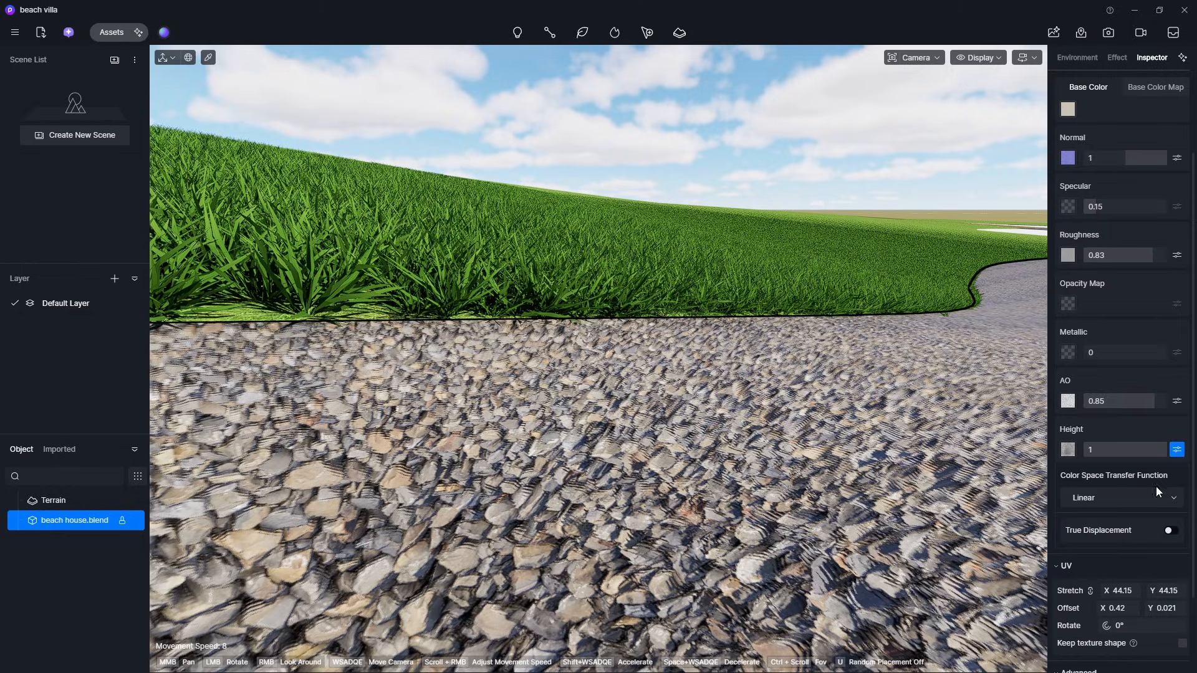
click(1169, 531)
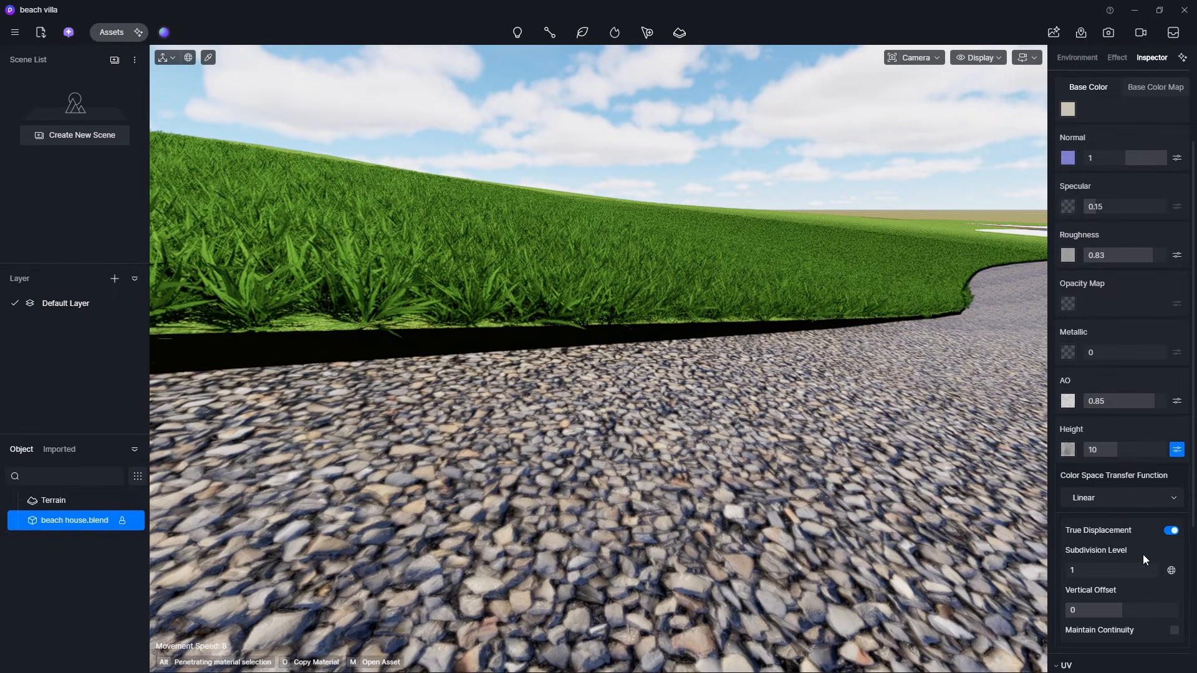
scroll(1141, 552, down, 1)
scroll(1125, 523, up, 1)
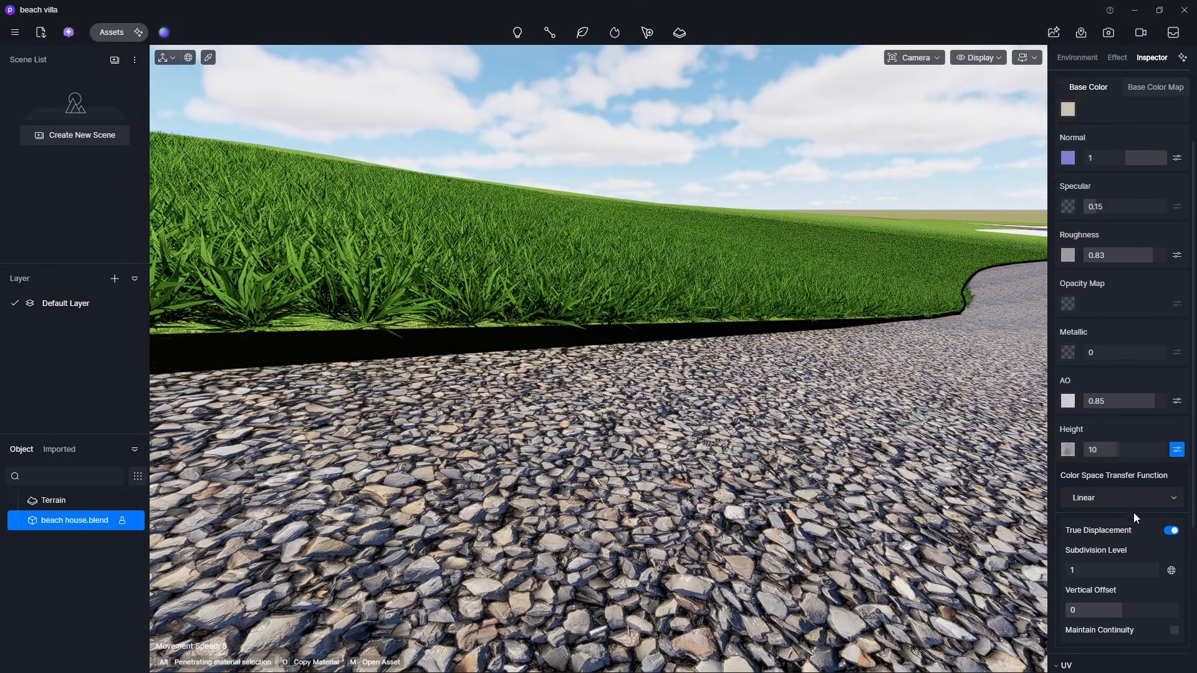
scroll(1131, 520, down, 1)
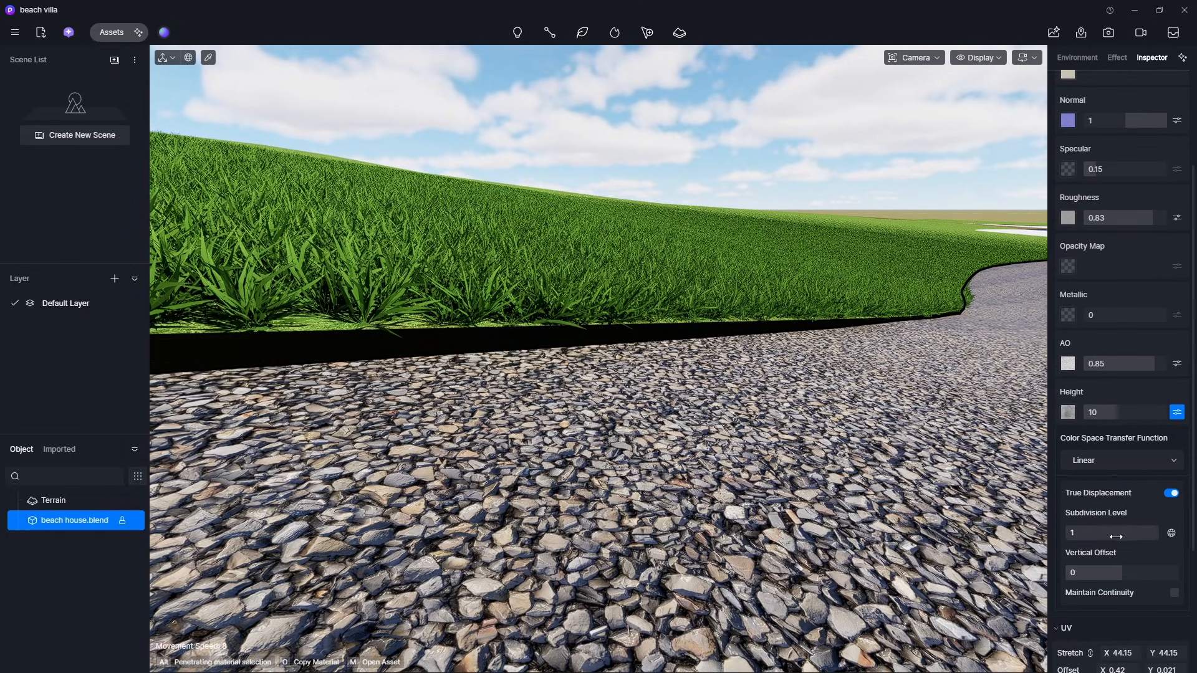
- Raise the displacement Subdivision Level to 5
key(s)
right_drag(873, 436, 930, 444)
key(q)
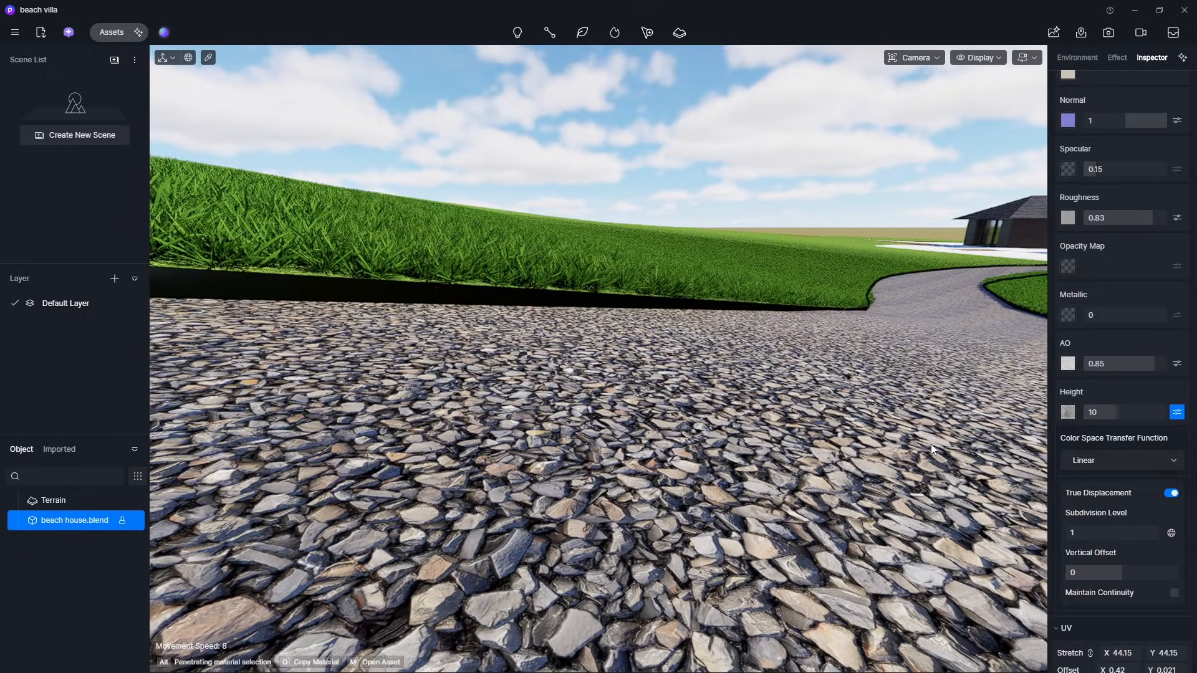
key(e)
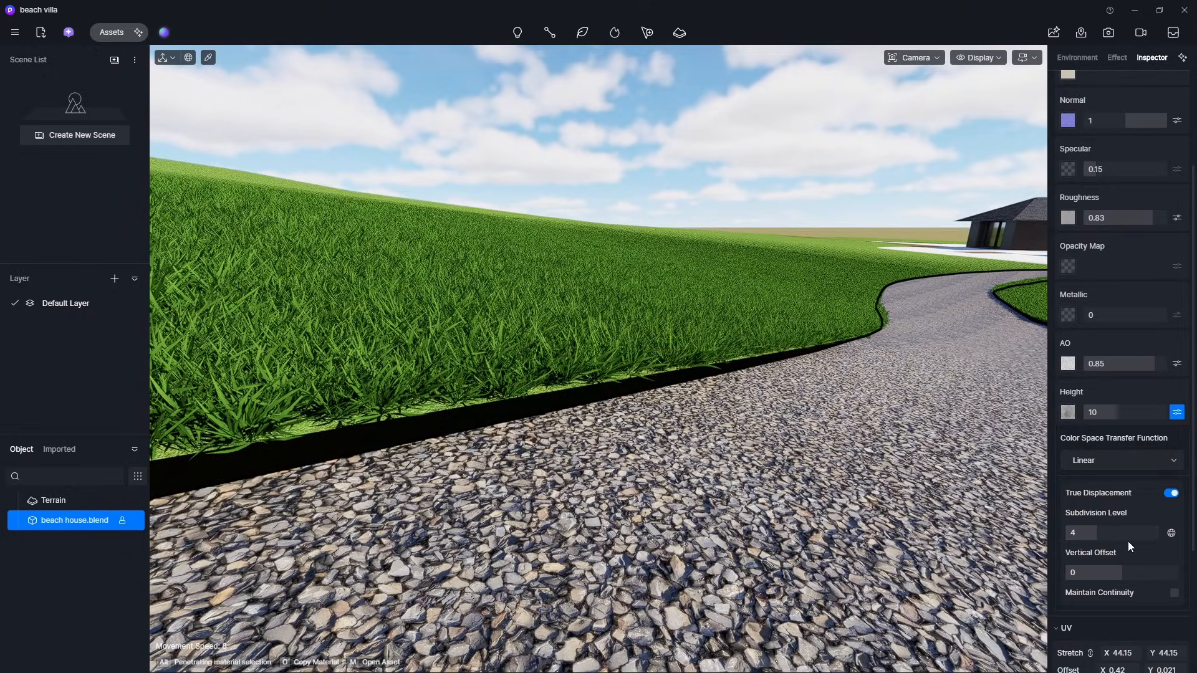
drag(1128, 538, 1139, 540)
- Fly along the path to inspect the displaced gravel edge against the grass
right_drag(907, 468, 860, 467)
key(w)
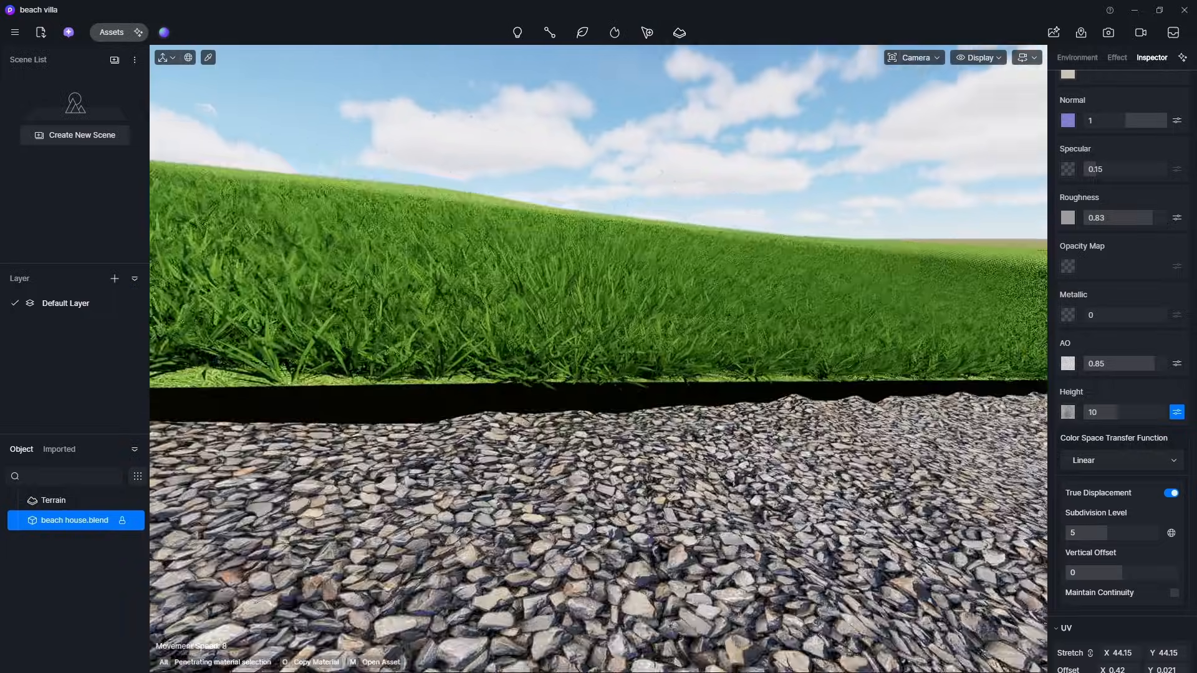
key(q)
right_drag(538, 331, 947, 343)
key(e)
key(w)
key(q)
key(e)
scroll(522, 344, down, 5)
key(w)
key(e)
key(q)
key(q)
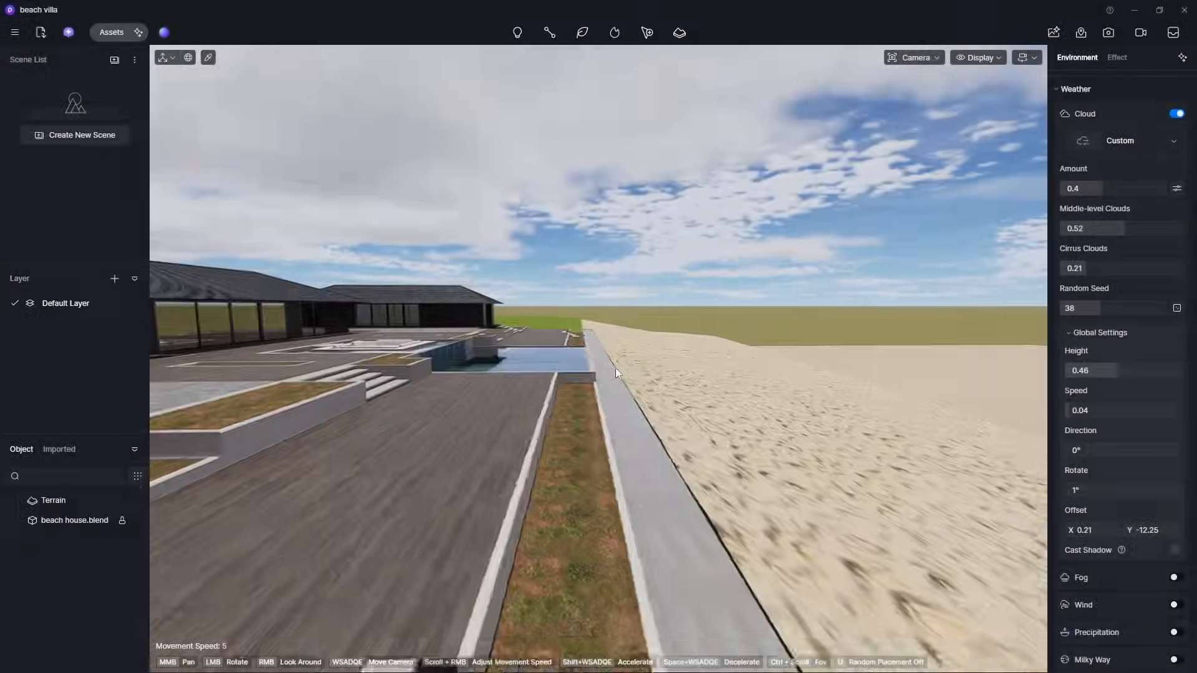
- Add an Ocean to the scene
key(w)
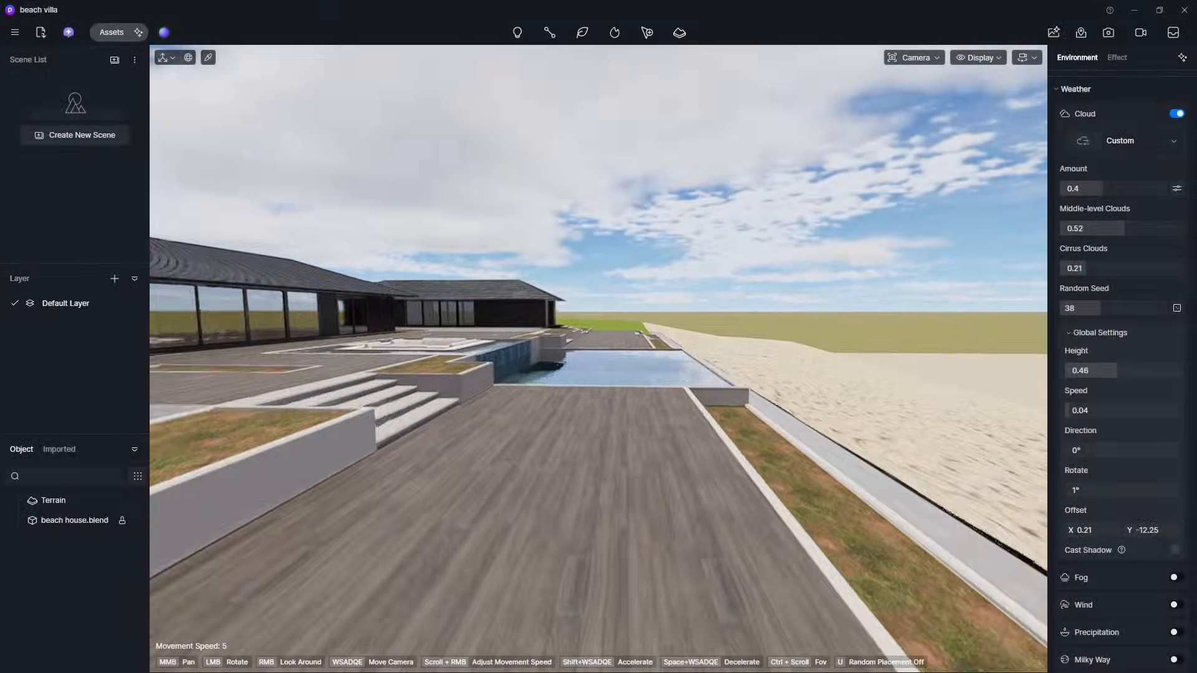
key(w)
click(681, 33)
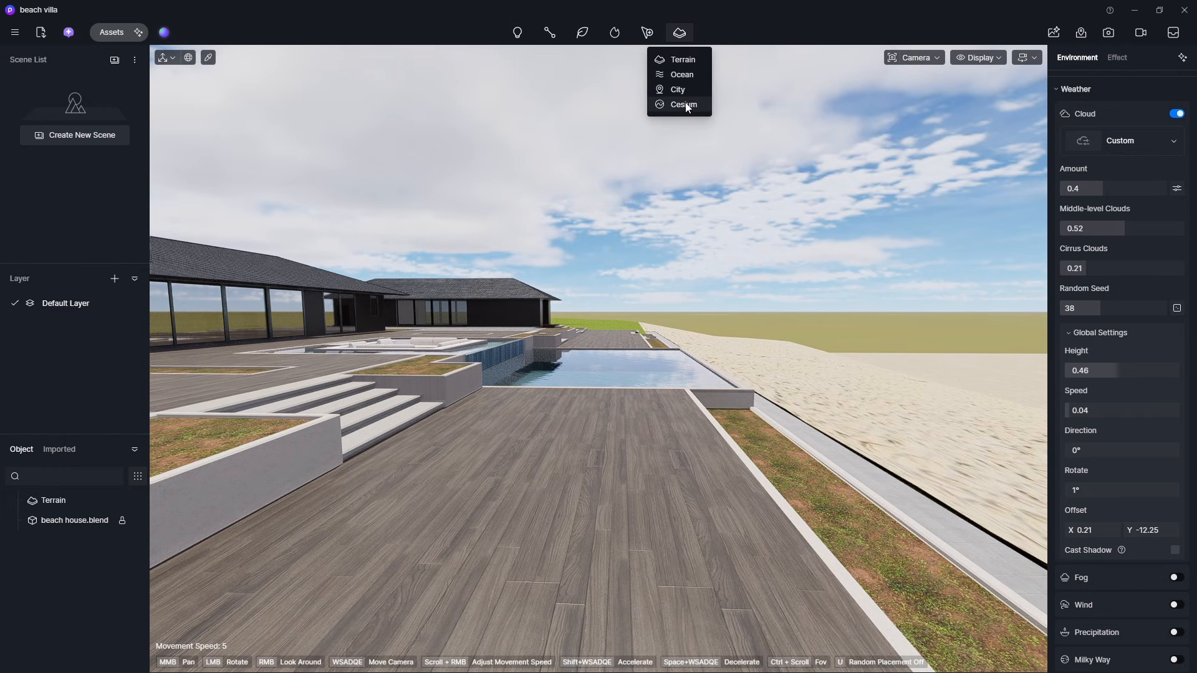
click(679, 73)
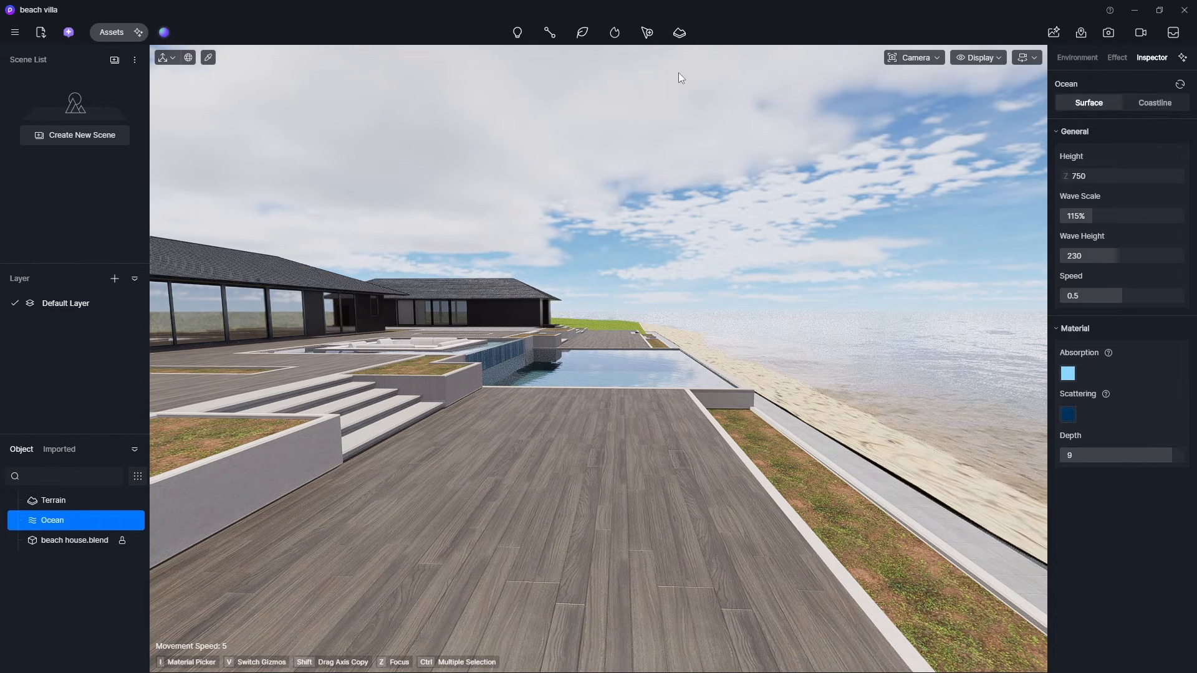
- Set the ocean surface Height to 290 and Wave Scale to 118%
key(w)
key(d)
right_drag(641, 361, 692, 399)
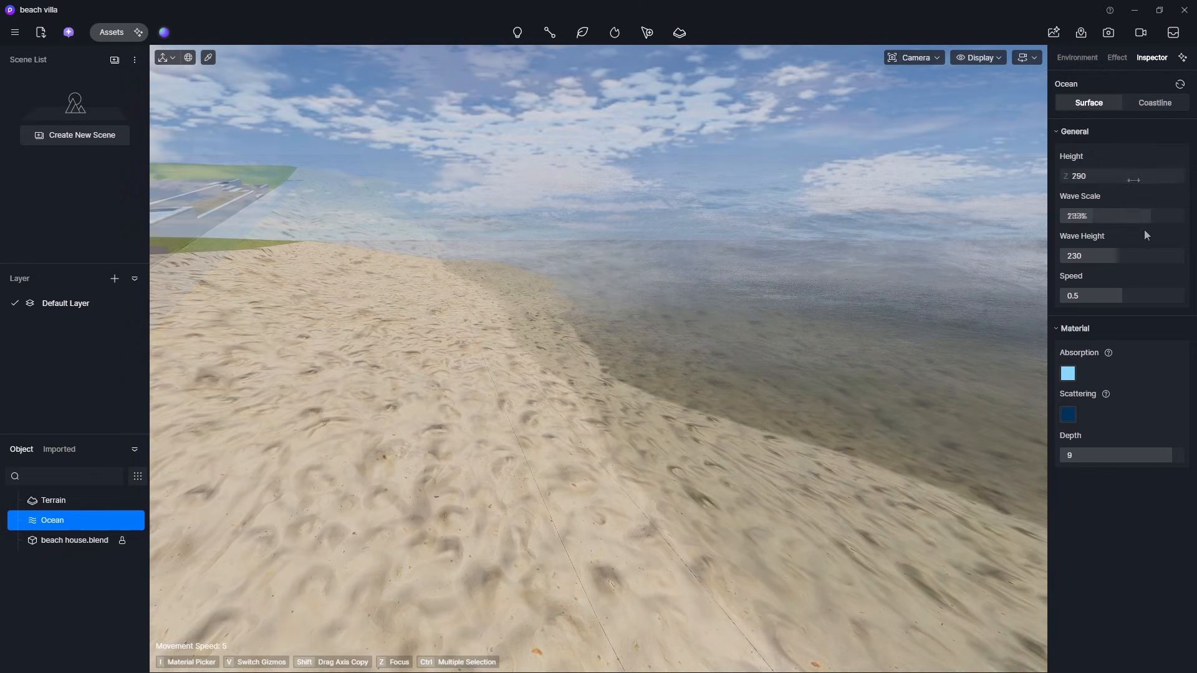
drag(1144, 230, 1092, 229)
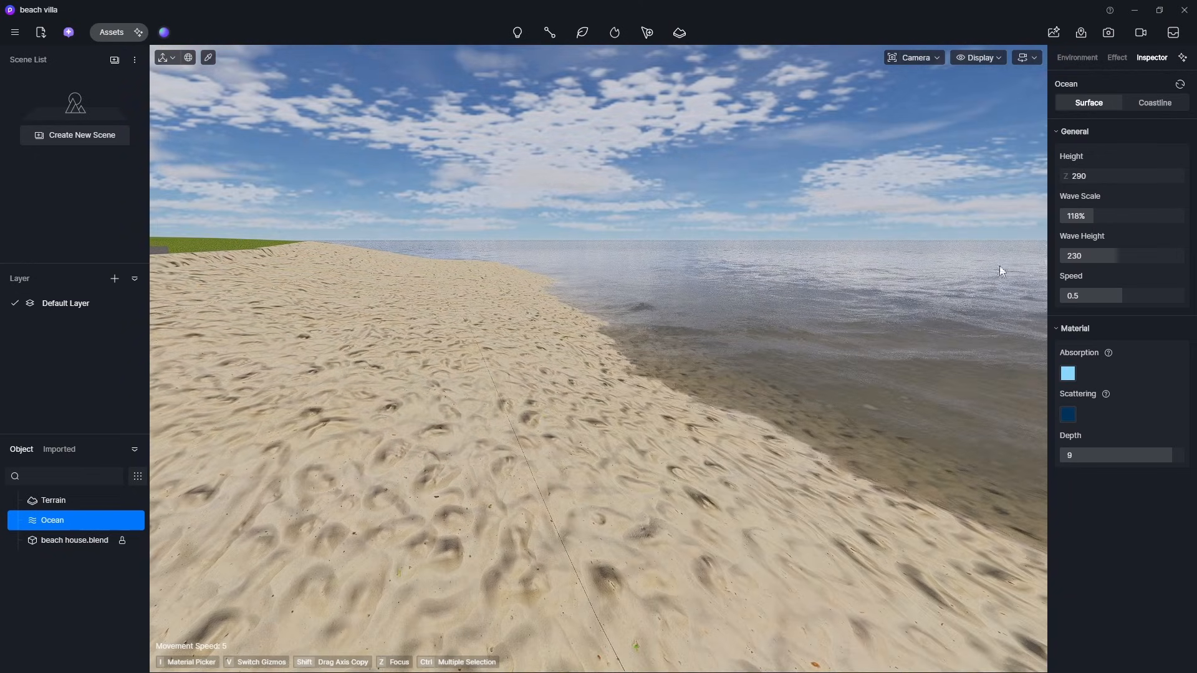
- Set the ocean material Depth to 8.6
right_drag(991, 269, 812, 309)
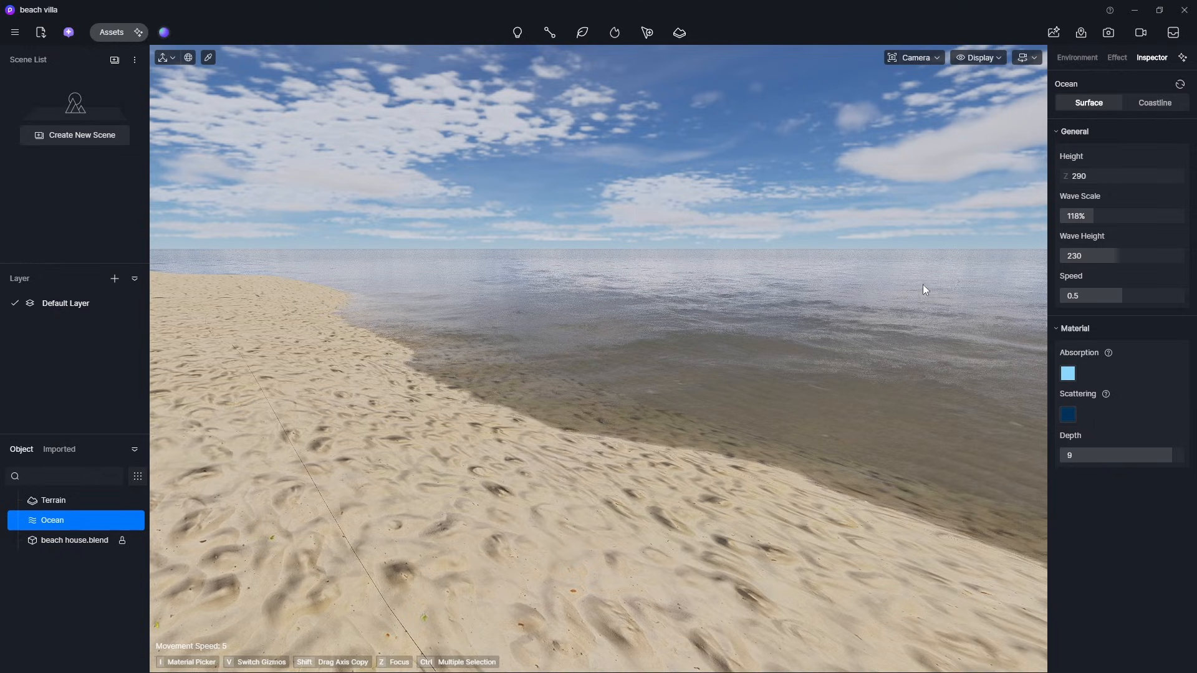
right_drag(954, 272, 860, 286)
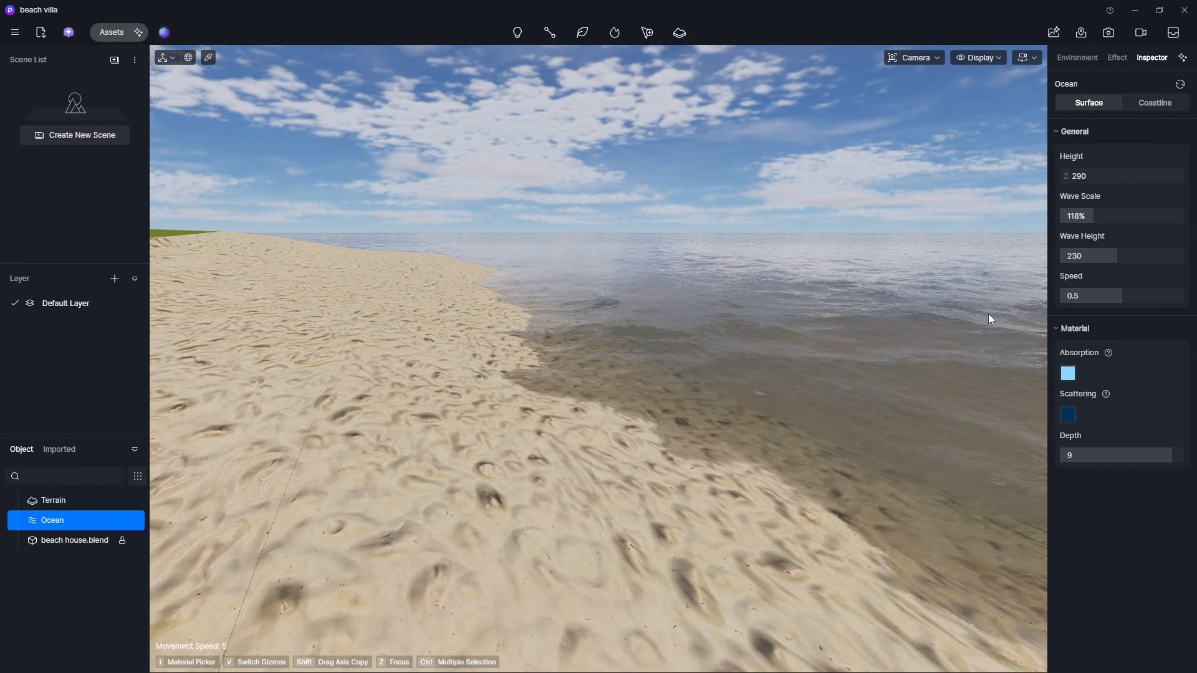
drag(1152, 466, 1142, 461)
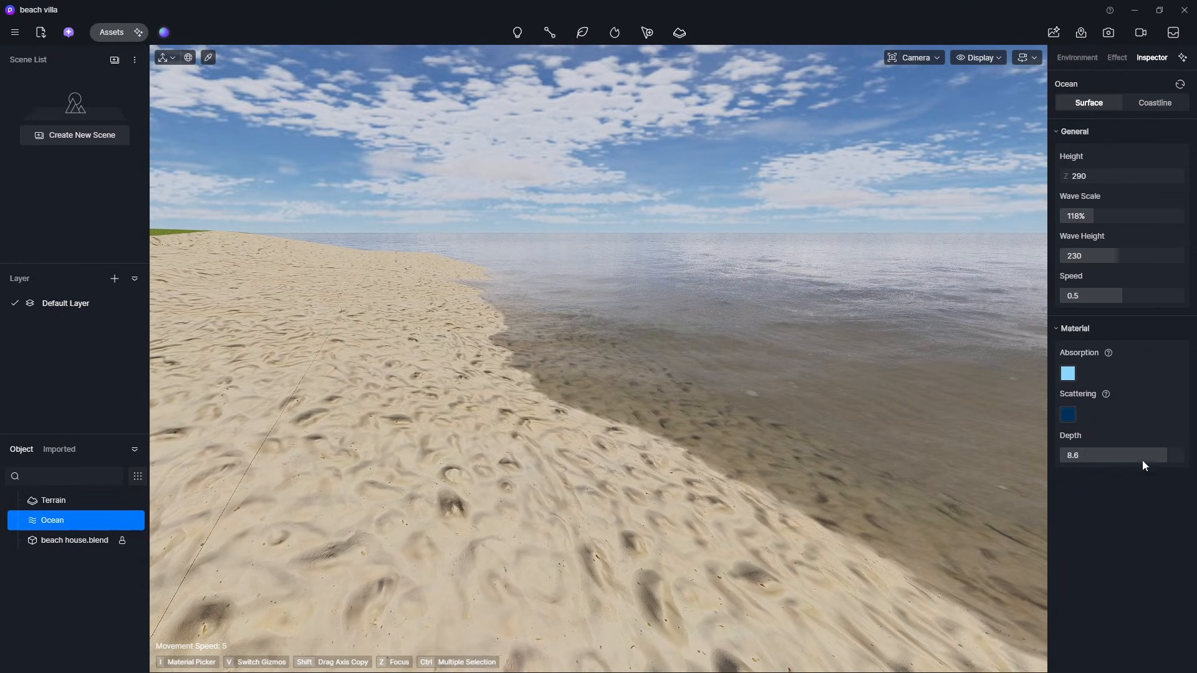
- Add the beach house as a Coastline Anchor for the ocean's coastline
click(1148, 108)
key(s)
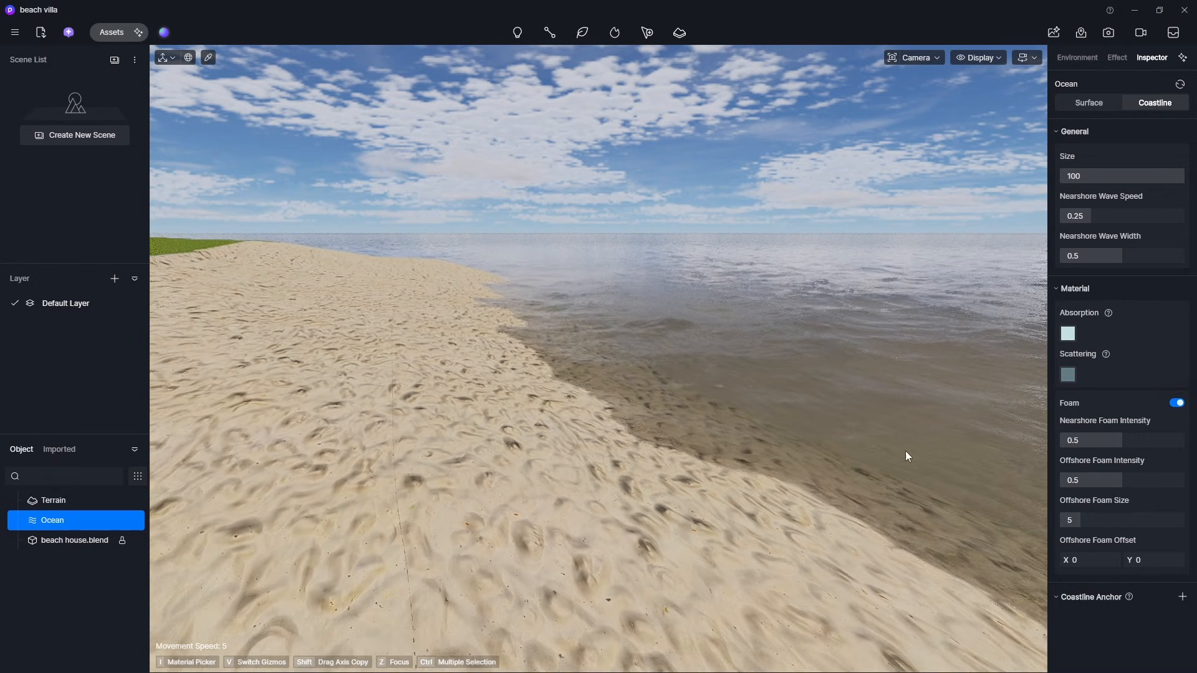
right_drag(906, 450, 842, 457)
click(1182, 597)
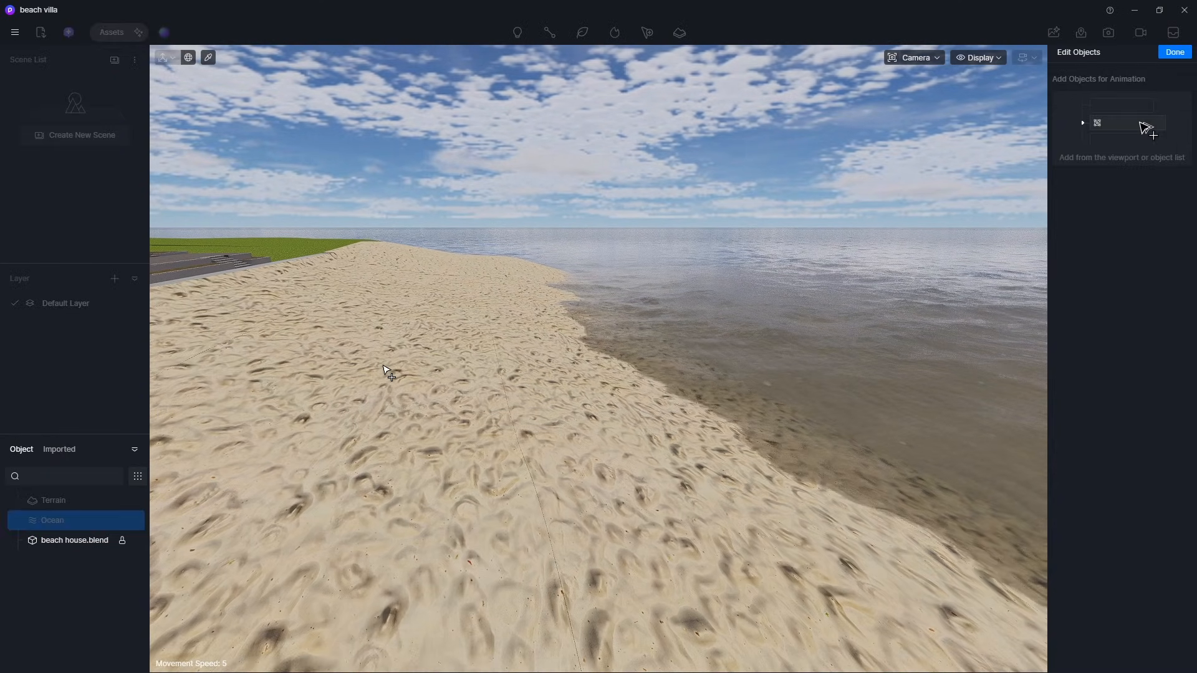
click(521, 293)
click(1175, 52)
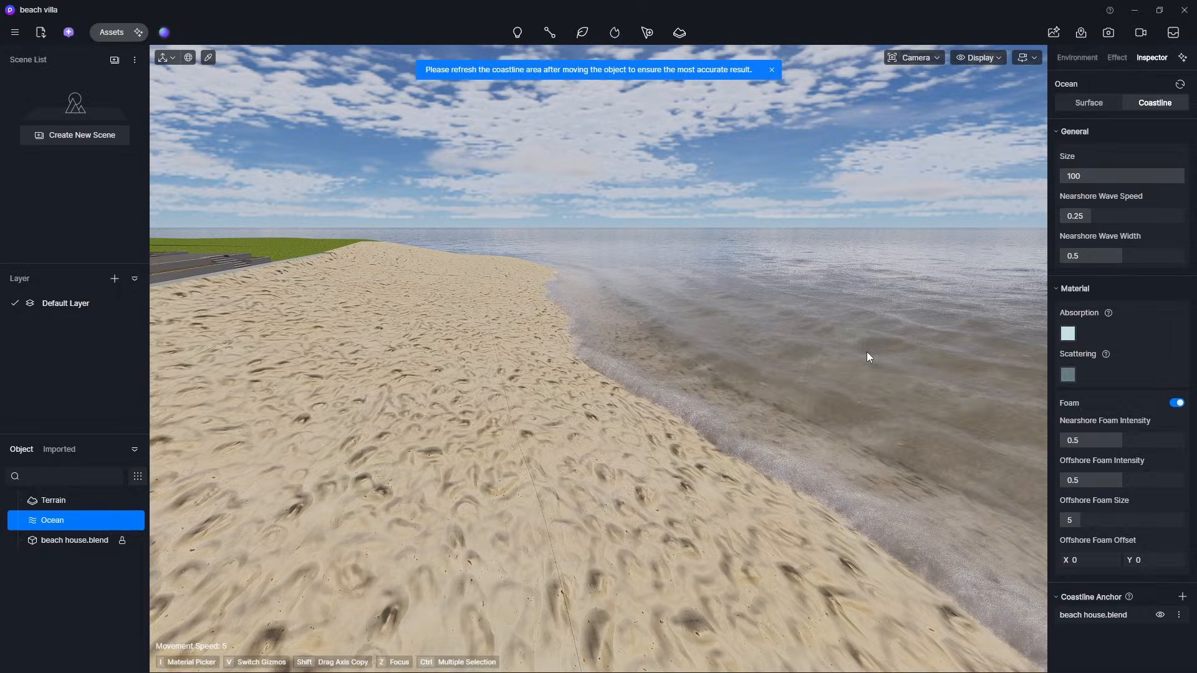
- Set the coastline Nearshore Wave Speed to 0.31
key(w)
right_drag(790, 411, 814, 395)
key(a)
key(e)
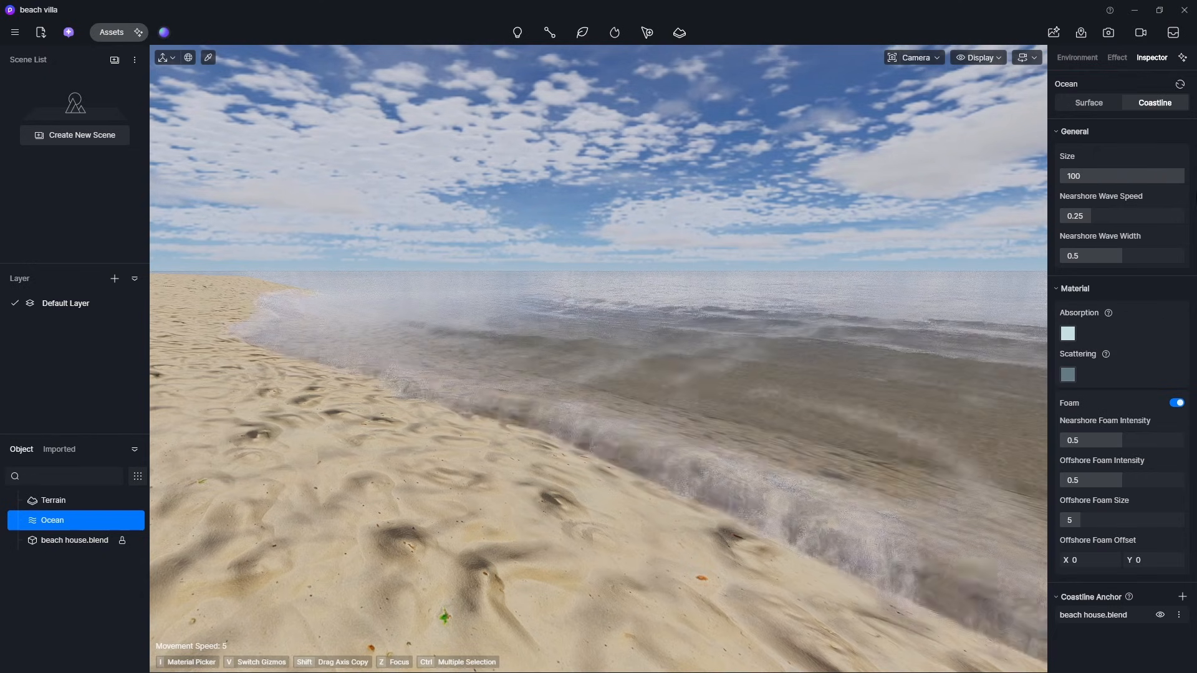
key(w)
key(a)
drag(1134, 216, 1097, 225)
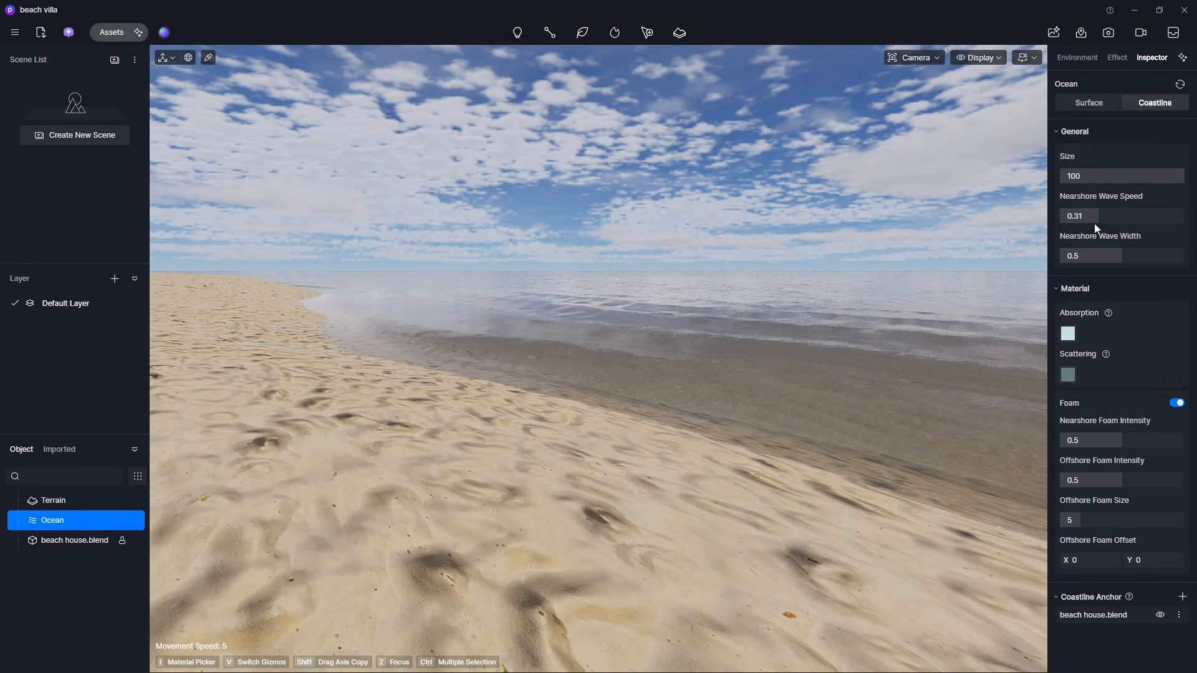
- Orbit around the shoreline to inspect the coastline waves
right_drag(975, 278, 923, 282)
key(w)
key(d)
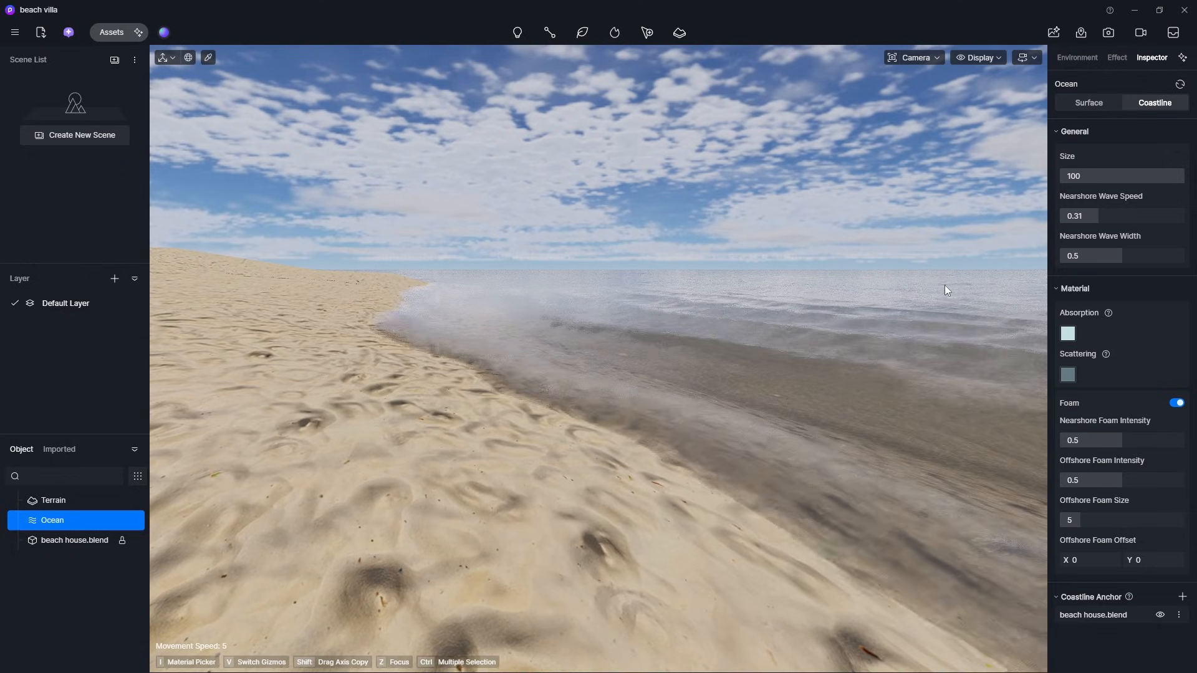
drag(1105, 261, 1184, 268)
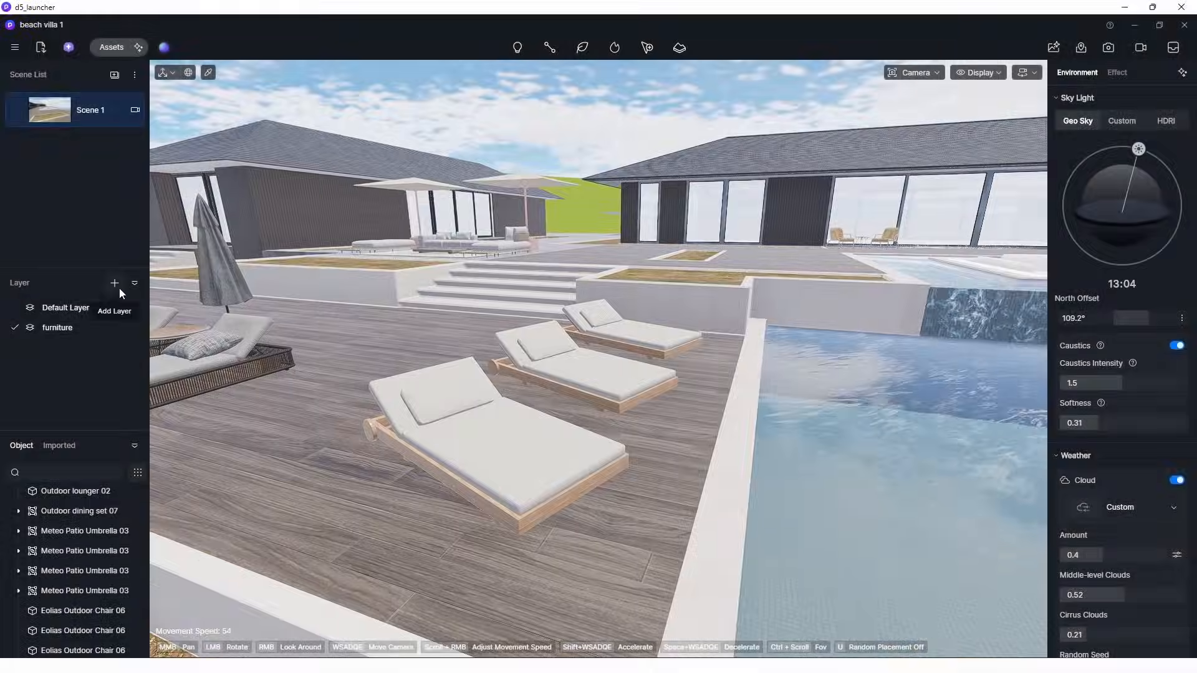
- Rename Layer 2 as planting
click(117, 286)
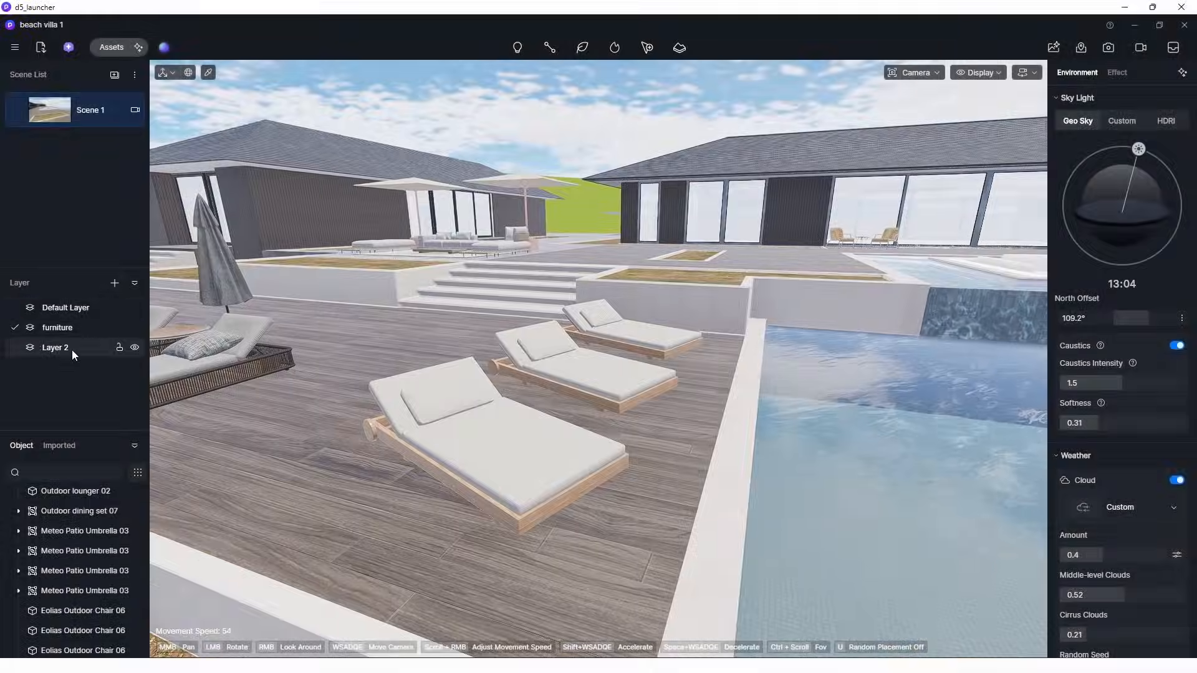
double_click(72, 350)
text(planting)
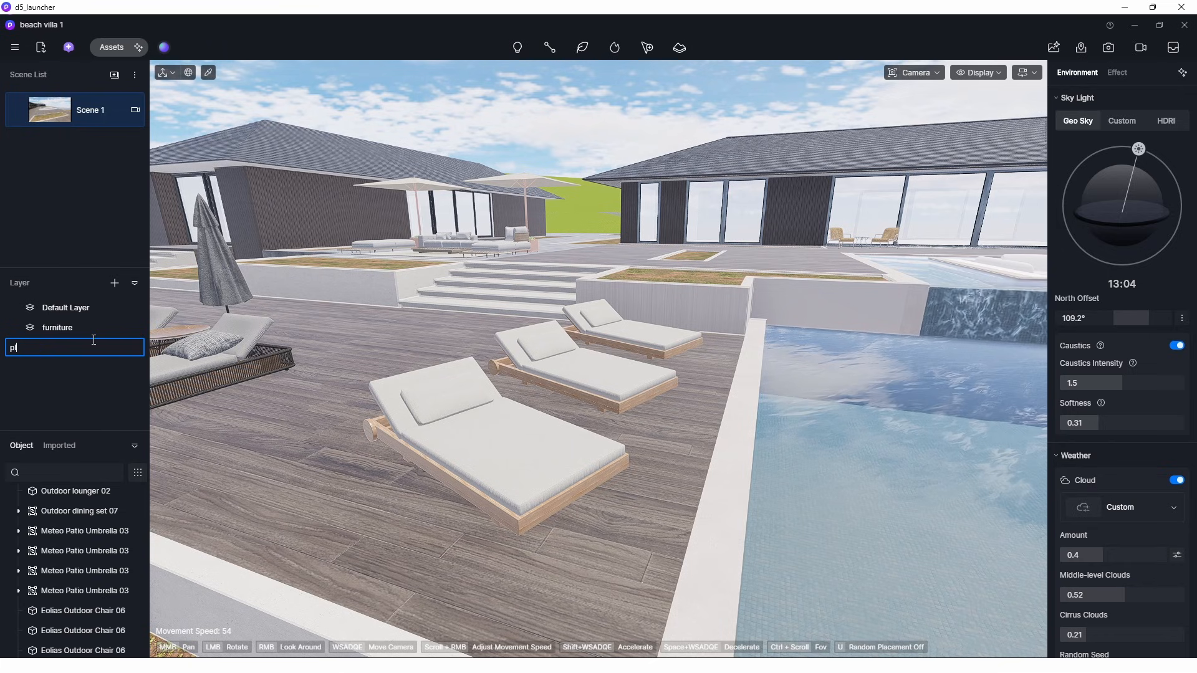
key(Return)
- Open the AI Agent panel
scroll(326, 409, down, 5)
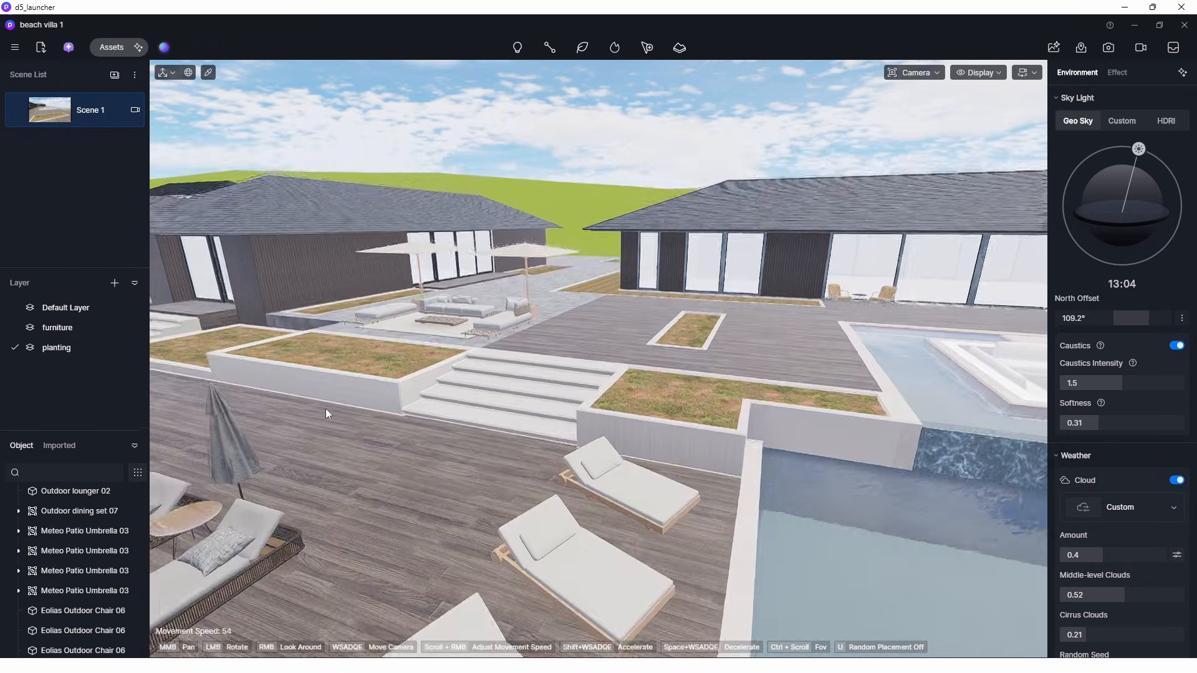
right_drag(325, 409, 399, 480)
key(d)
key(w)
right_drag(399, 405, 395, 403)
key(d)
key(s)
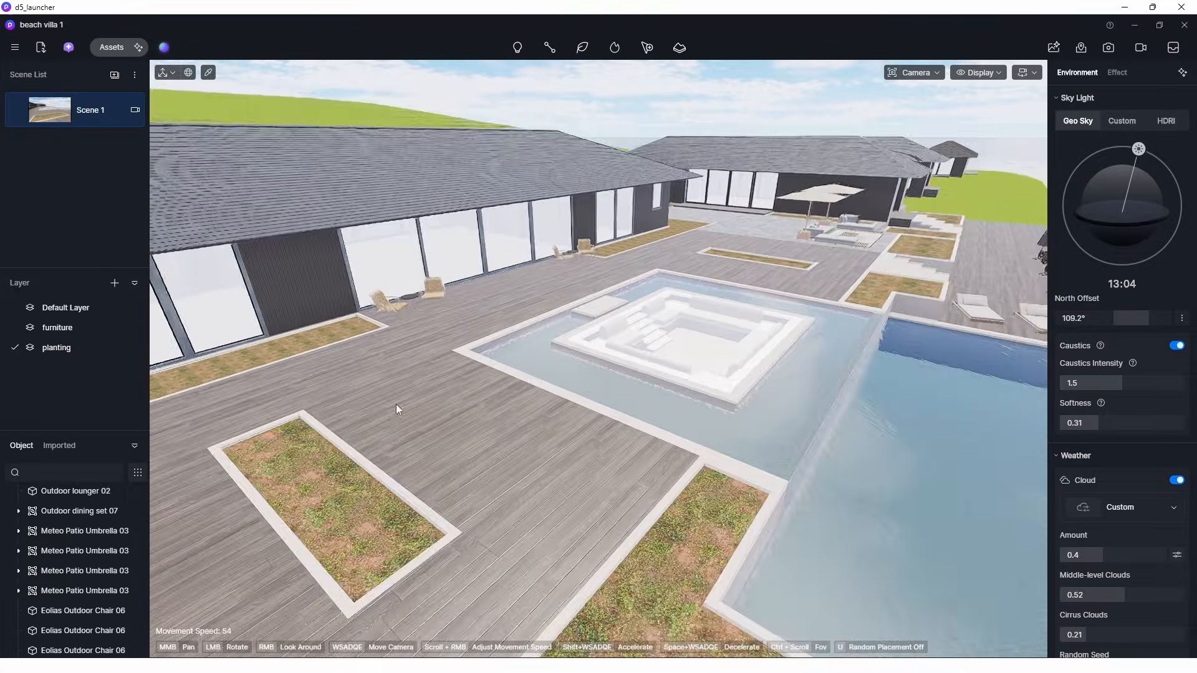
click(68, 49)
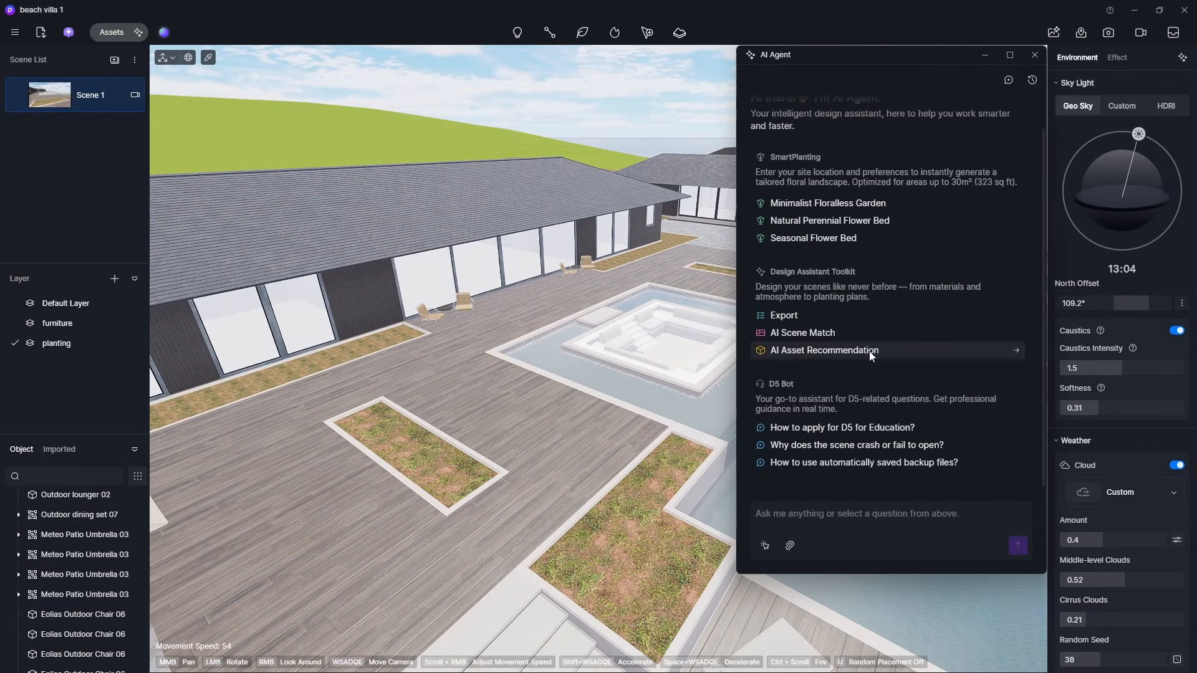
- Ask the AI Agent's asset recommendation to suggest tropical plantings that can thrive in beach or coastal areas
click(870, 351)
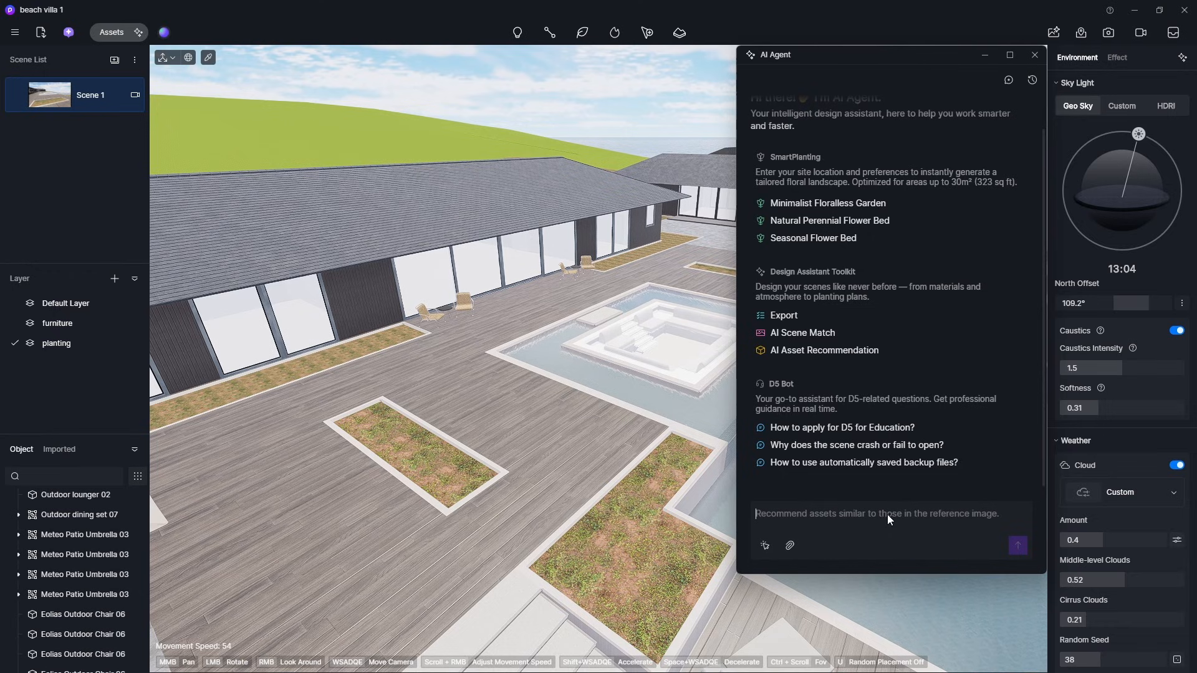
click(863, 516)
text(recommend me )
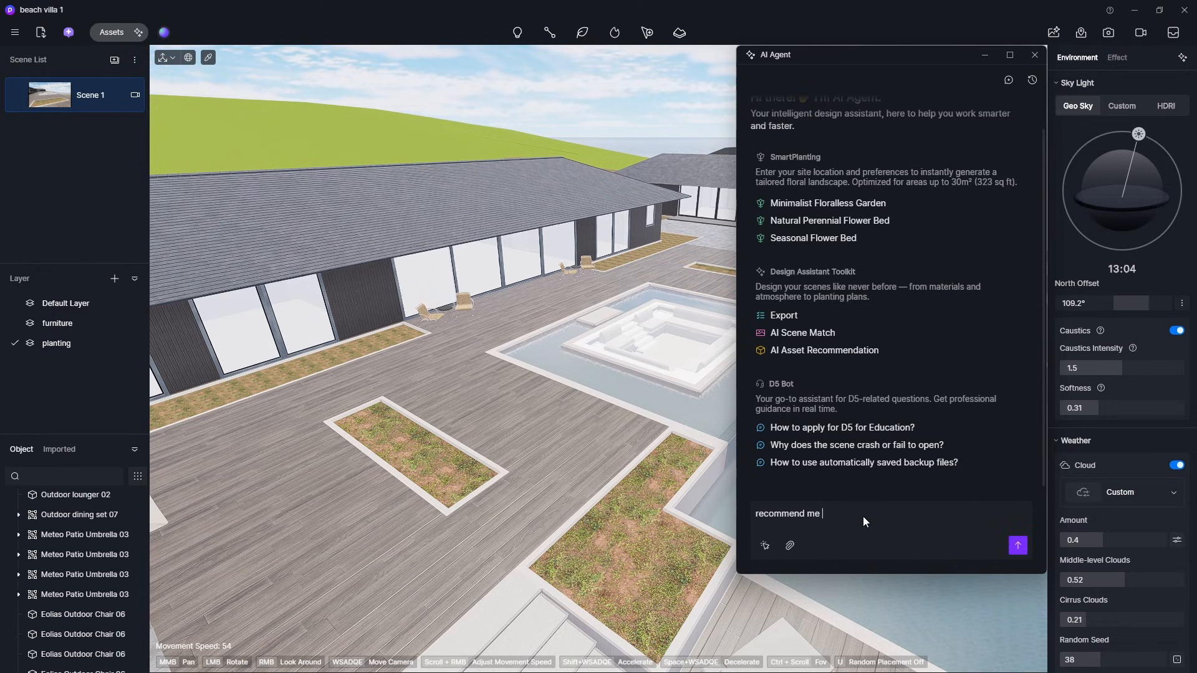
text(tropical plantings that tolerate)
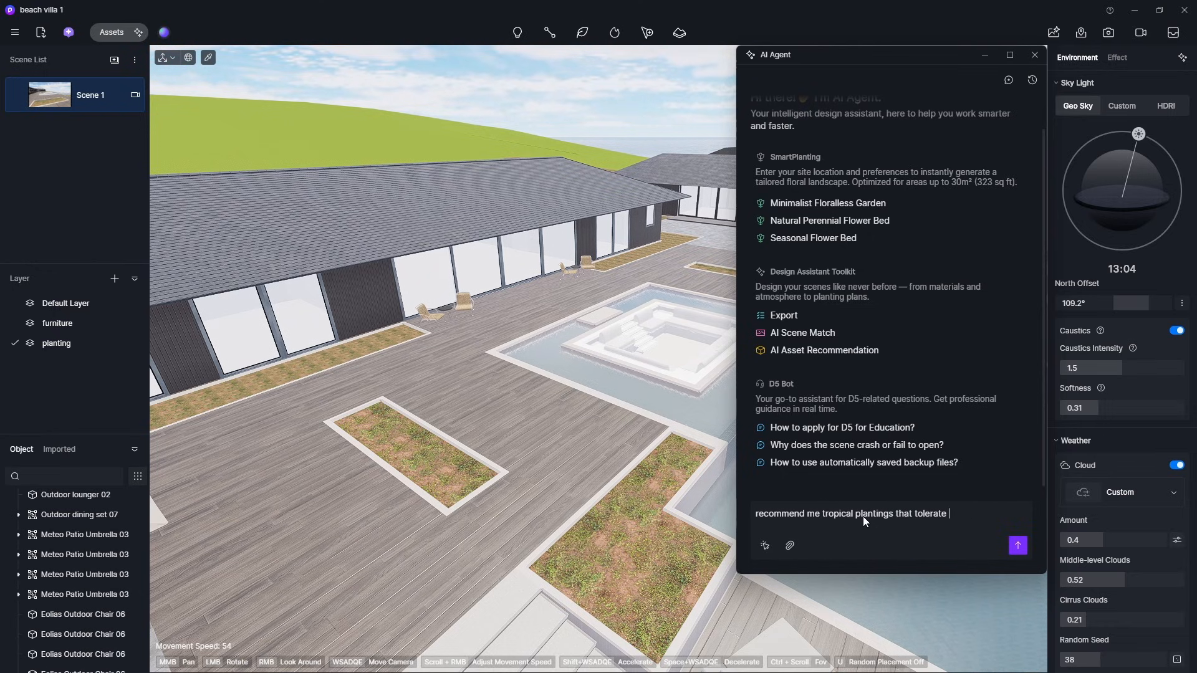
key(BackSpace)
key(BackSpace)
key(BackSpace)
key(BackSpace)
key(BackSpace)
key(BackSpace)
key(BackSpace)
key(BackSpace)
key(BackSpace)
text(can )
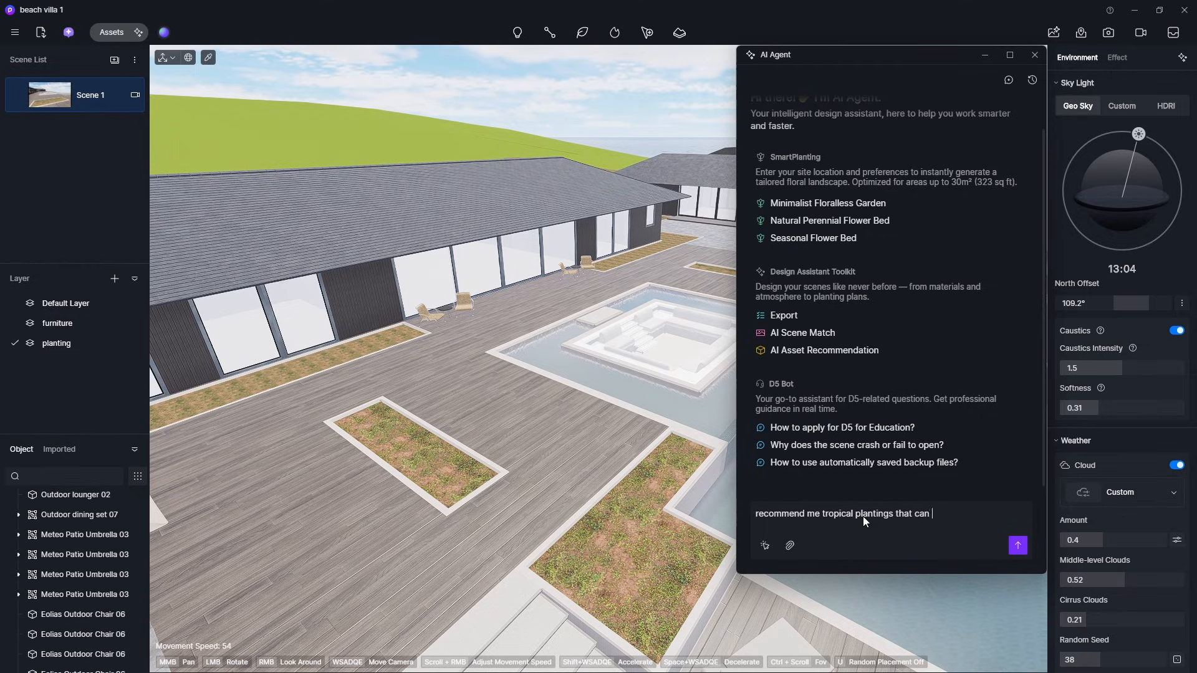
text(thrive in beach or coastal area.)
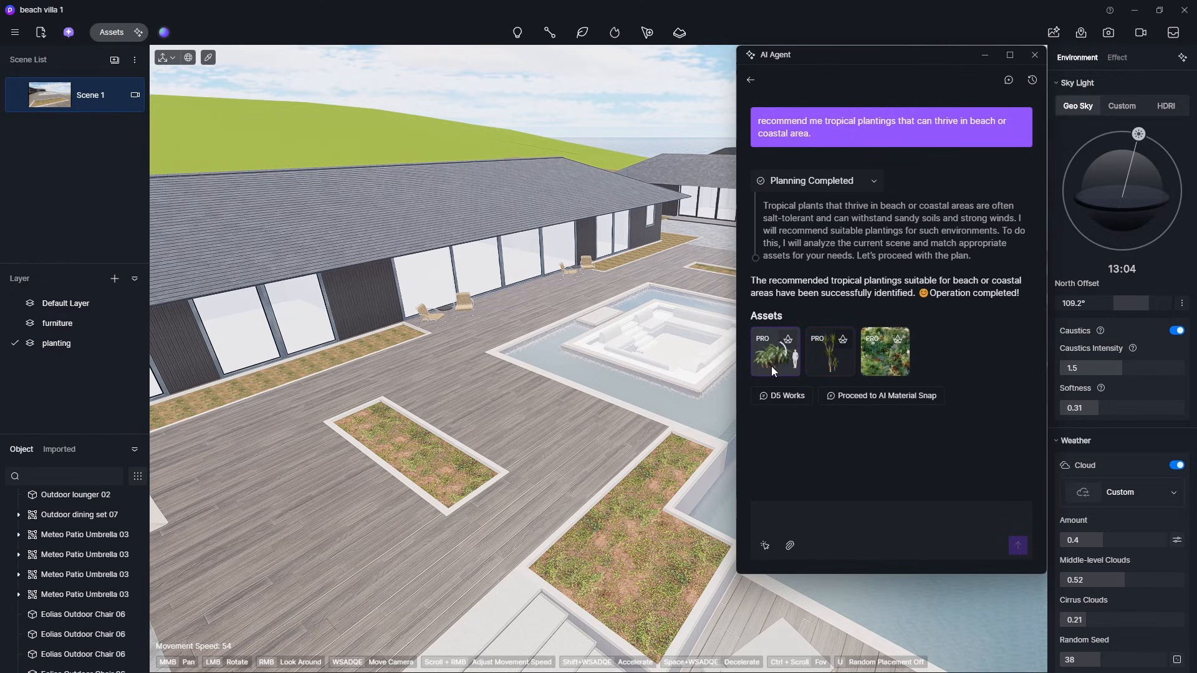
- Place the AI-recommended tropical palm trees into the courtyard beside the planting beds
click(791, 340)
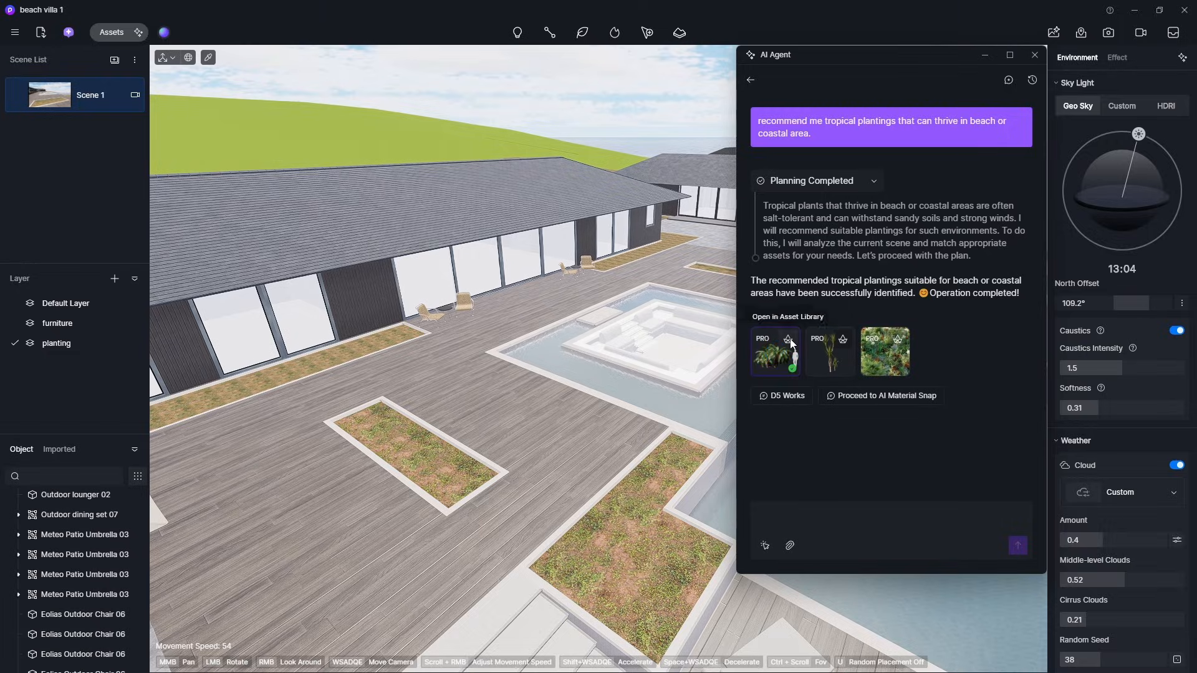
click(790, 342)
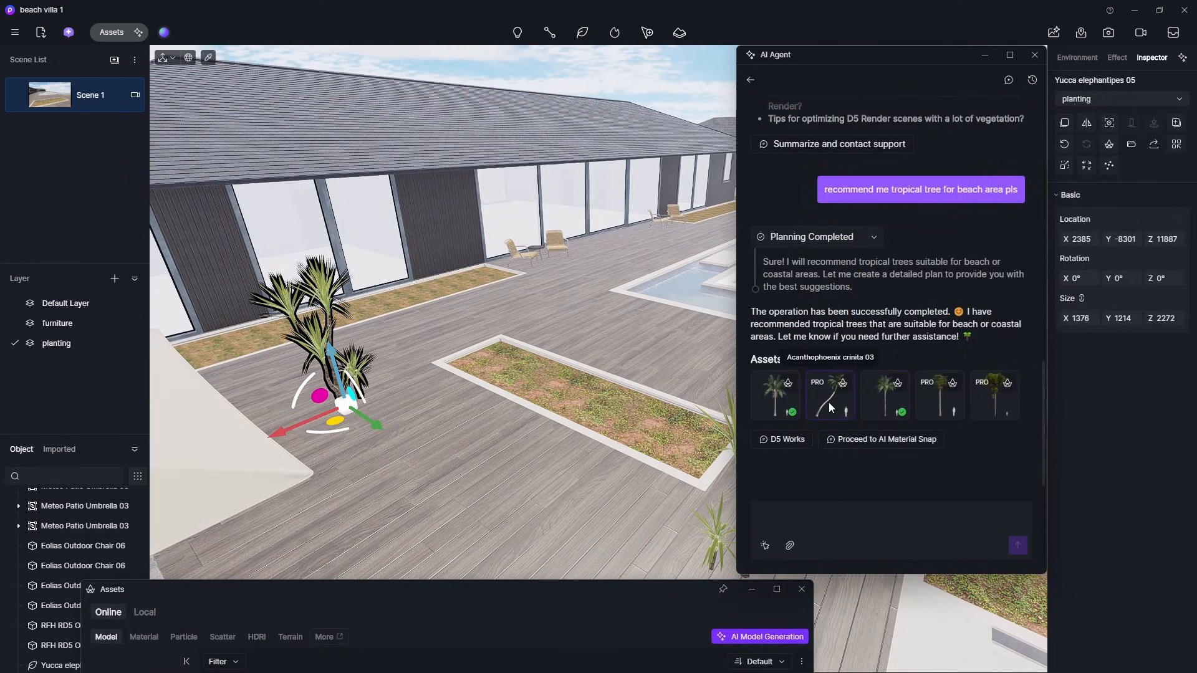
drag(795, 399, 491, 473)
scroll(480, 453, down, 10)
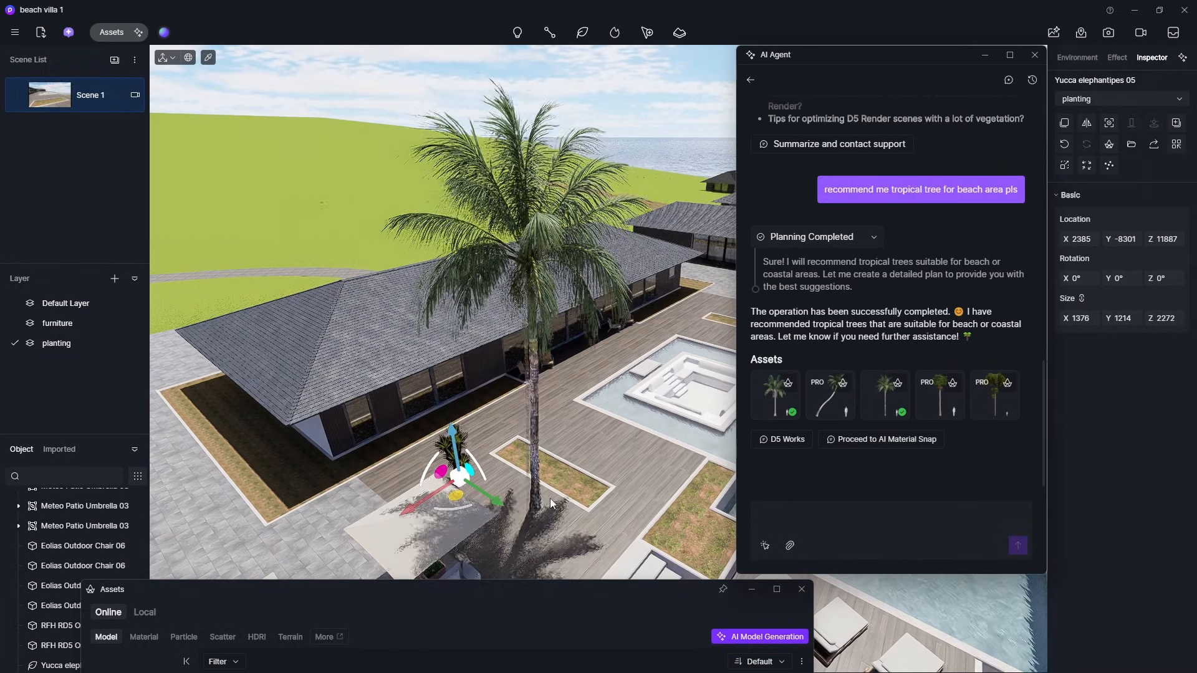
scroll(550, 485, up, 5)
scroll(536, 468, down, 3)
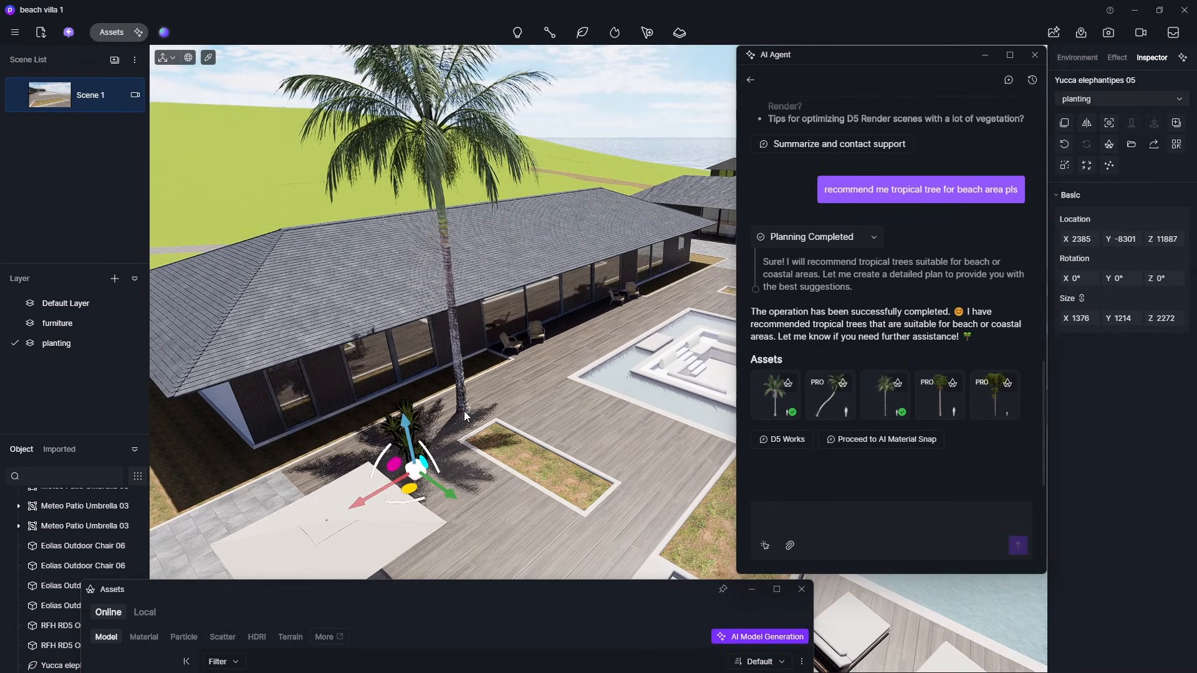
click(519, 450)
scroll(519, 450, up, 3)
click(836, 403)
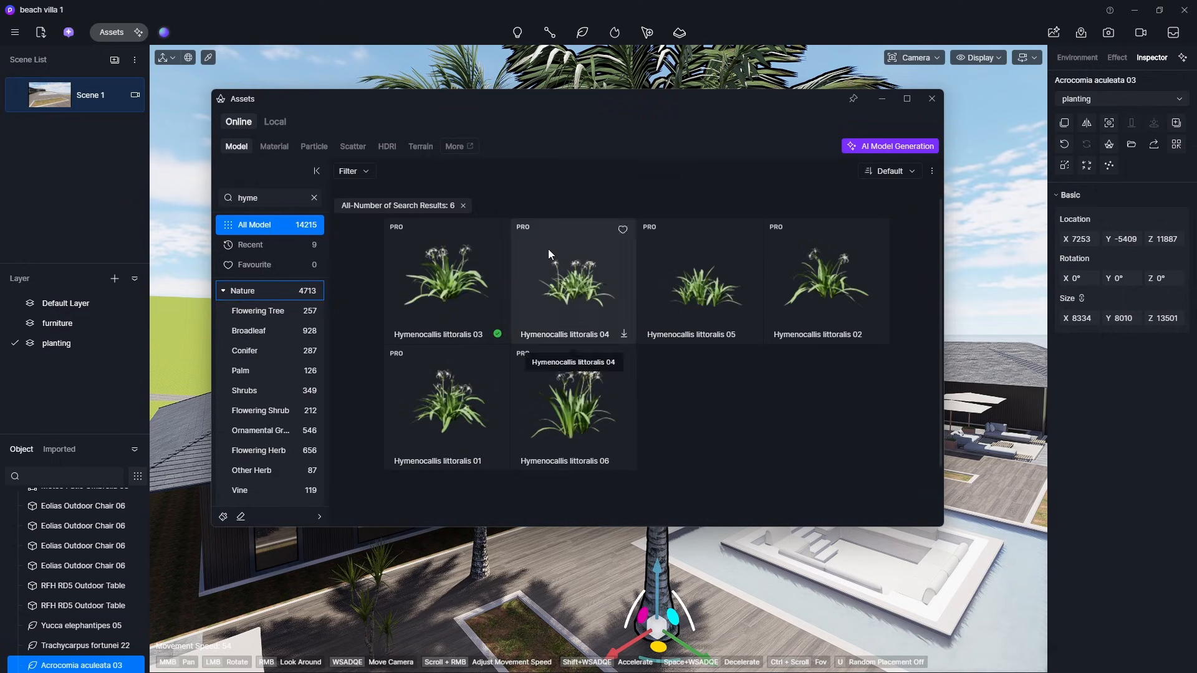
- Place Hymenocallis littoralis 03 and, after searching "aloc", Alocasia macrorrhiza 06 in the courtyard planting bed
click(447, 280)
click(502, 614)
click(270, 198)
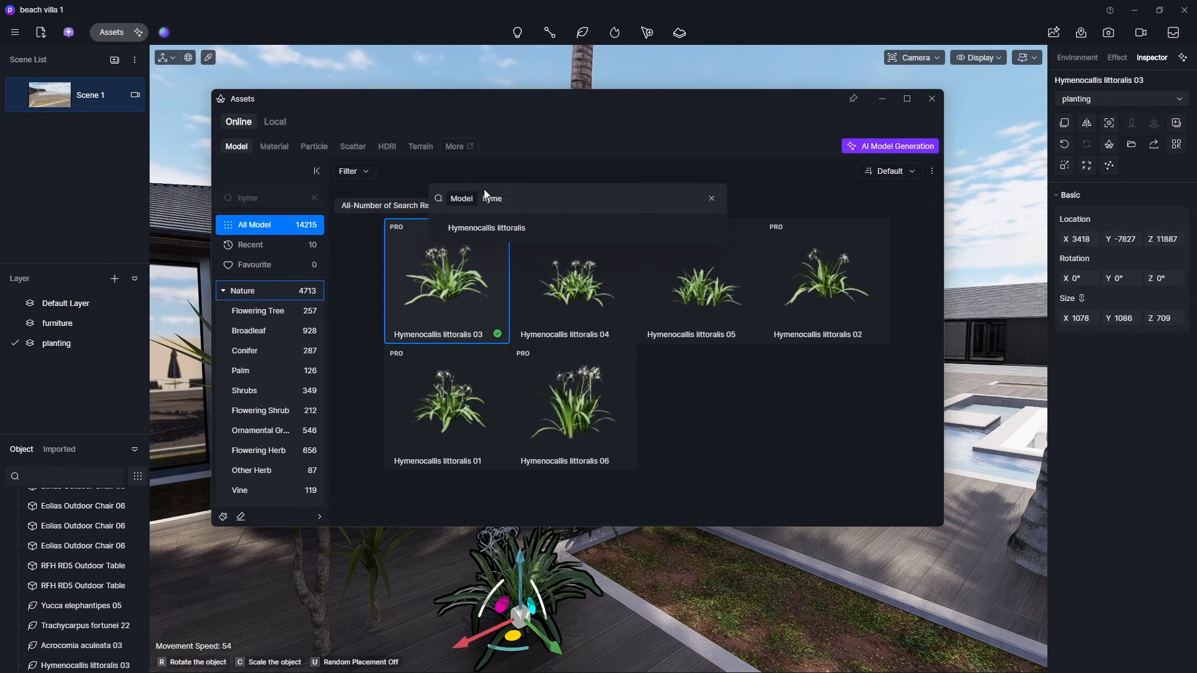
click(712, 198)
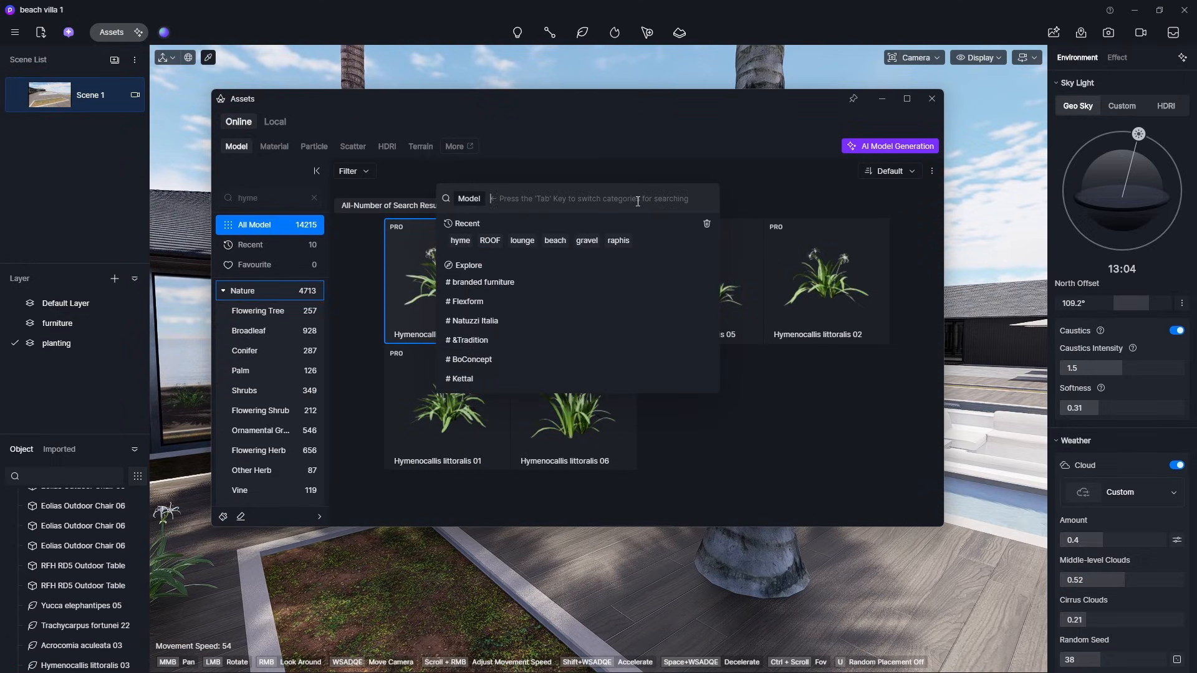
text(aloc)
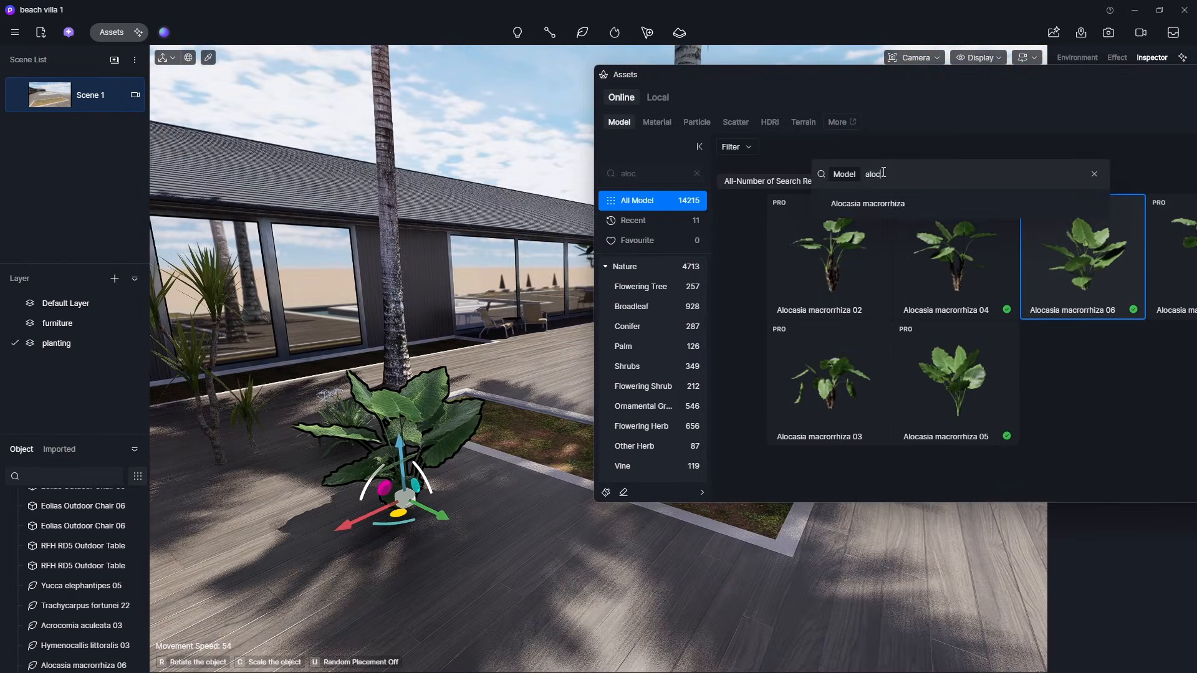
key(Return)
click(676, 256)
click(1041, 265)
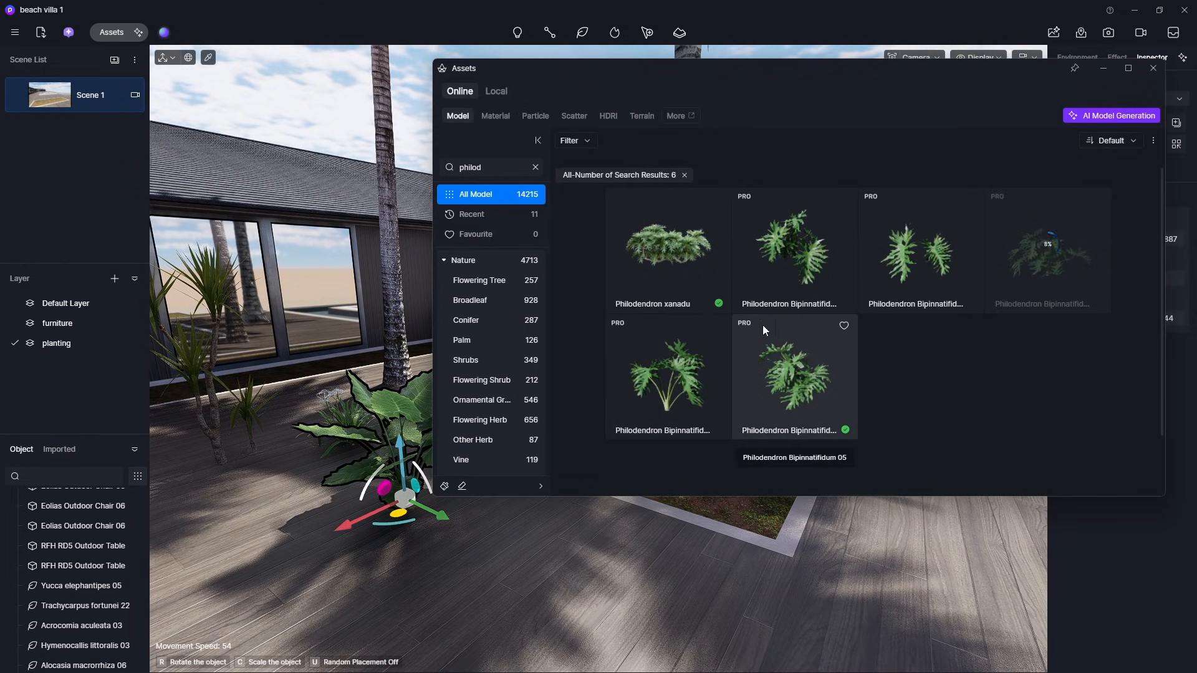
- Place Philodendron xanadu and Philodendron Bipinnatifidum plants in the same planting bed
click(670, 259)
click(262, 515)
click(1029, 268)
right_drag(324, 561, 349, 561)
click(280, 553)
- Search the asset library for "dief" and place Dieffenbachia seguine 07 in the planting bed
drag(549, 69, 516, 18)
click(492, 115)
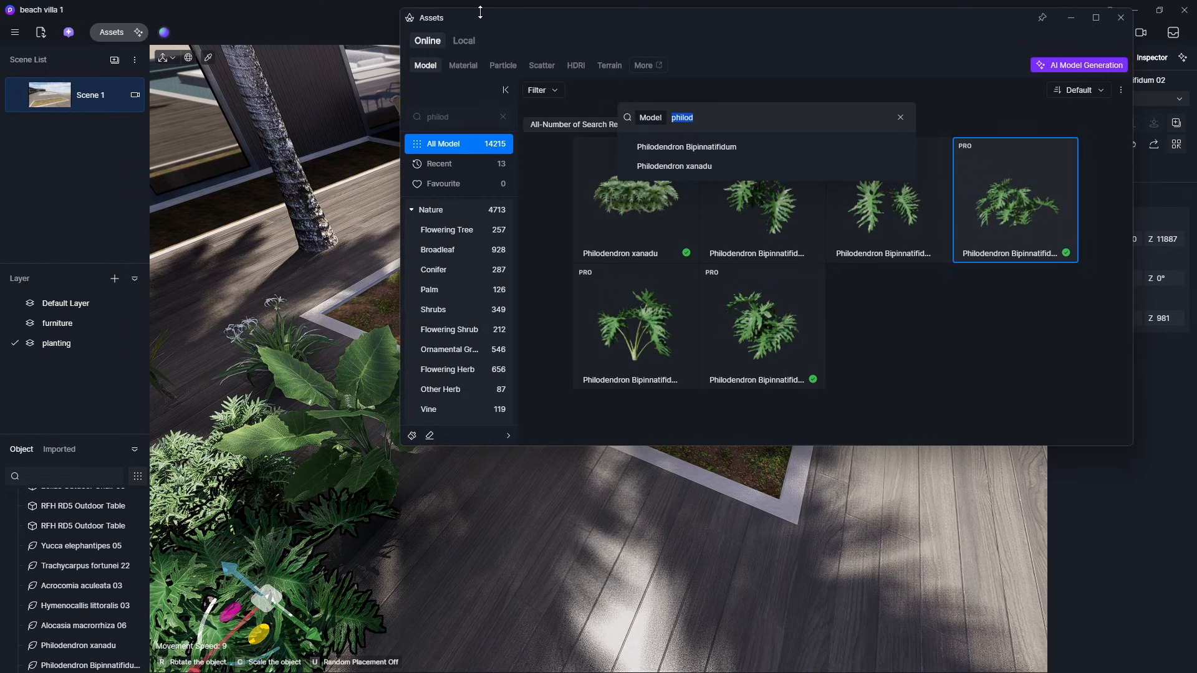
text(dief)
key(Return)
scroll(720, 392, down, 1)
scroll(720, 392, up, 1)
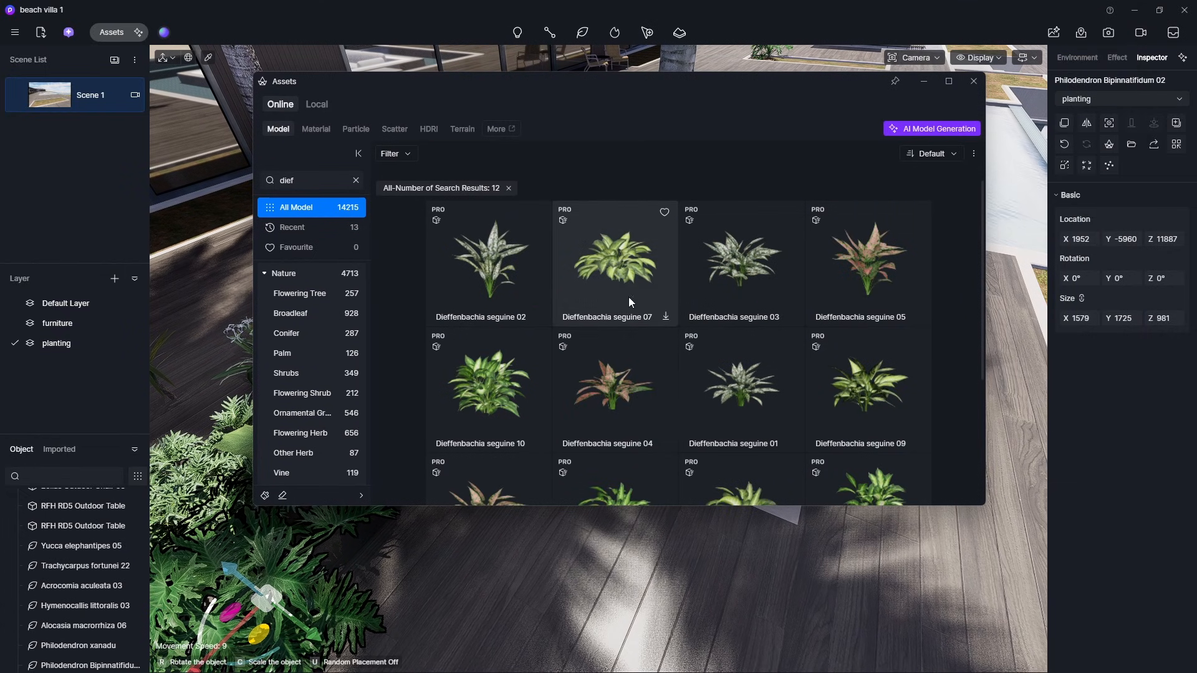
click(628, 296)
click(514, 511)
- Search for "calat" and place a Calathea stromanthe Triostar plant in the planting bed
text(calat)
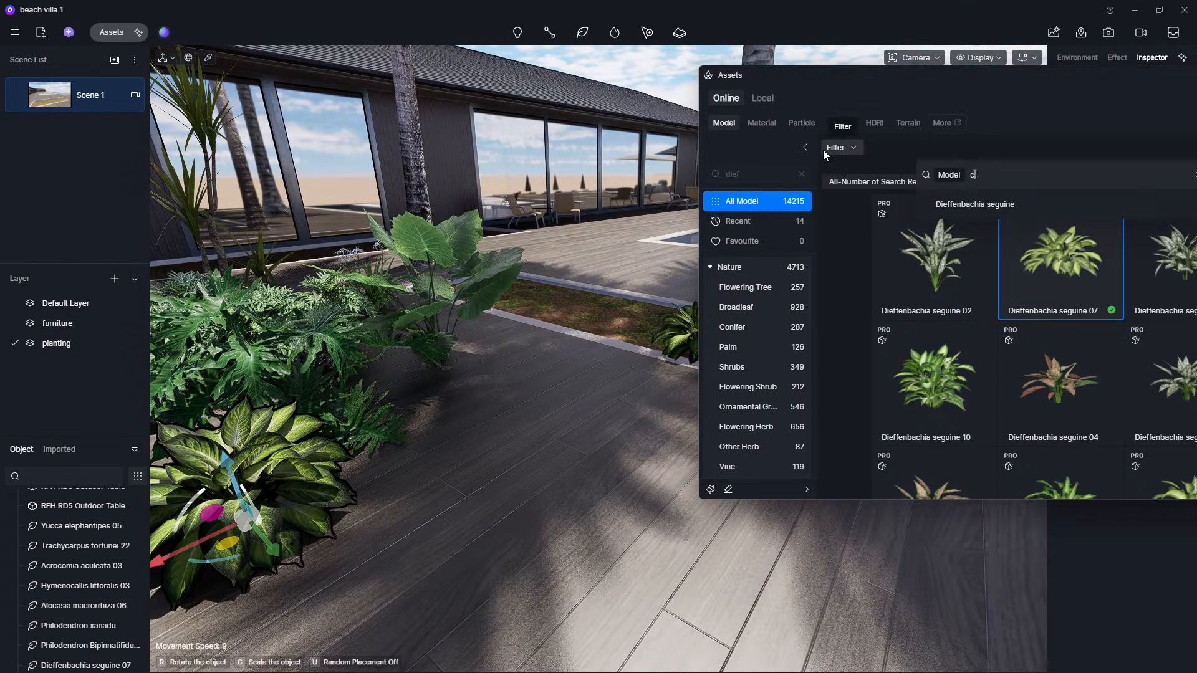
key(Return)
drag(790, 74, 545, 81)
click(1065, 225)
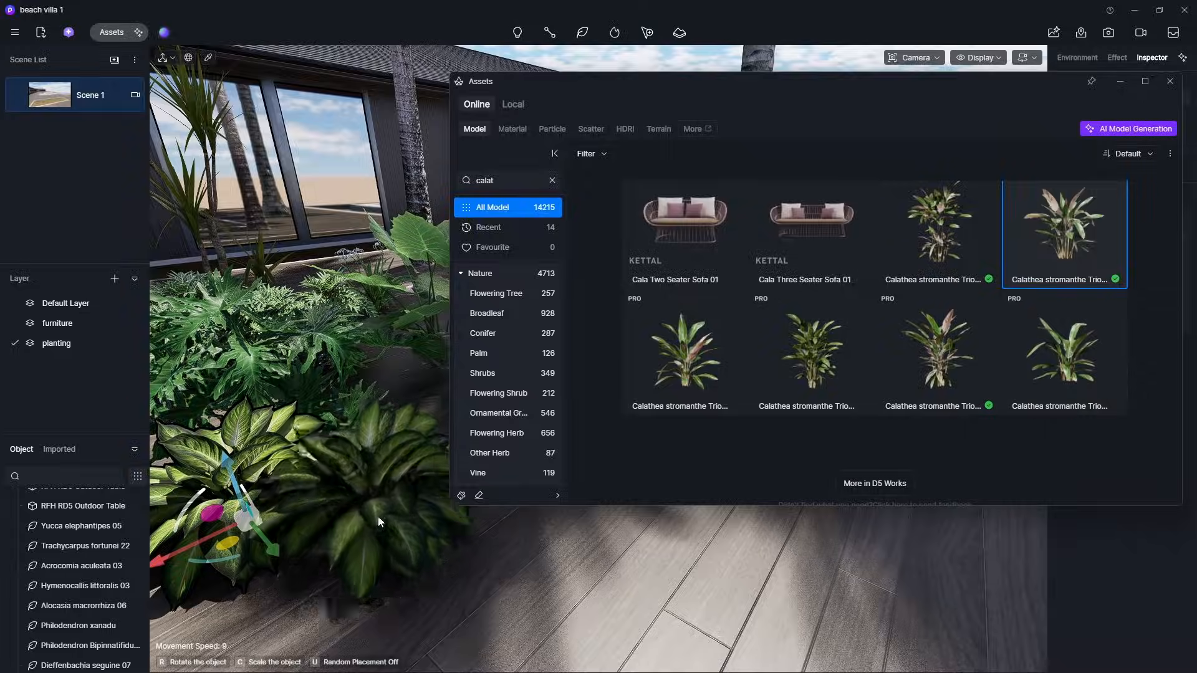
click(388, 493)
click(522, 176)
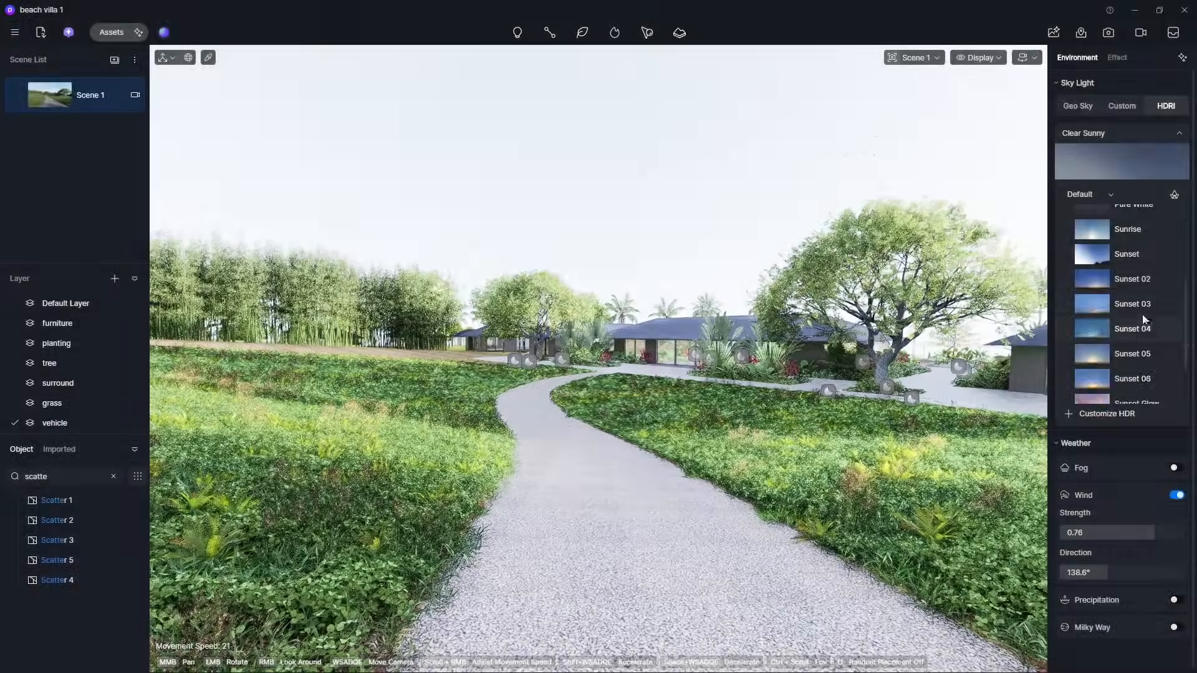
- Switch the HDRI sky to Sunset Glow and turn on the Sun
click(1129, 359)
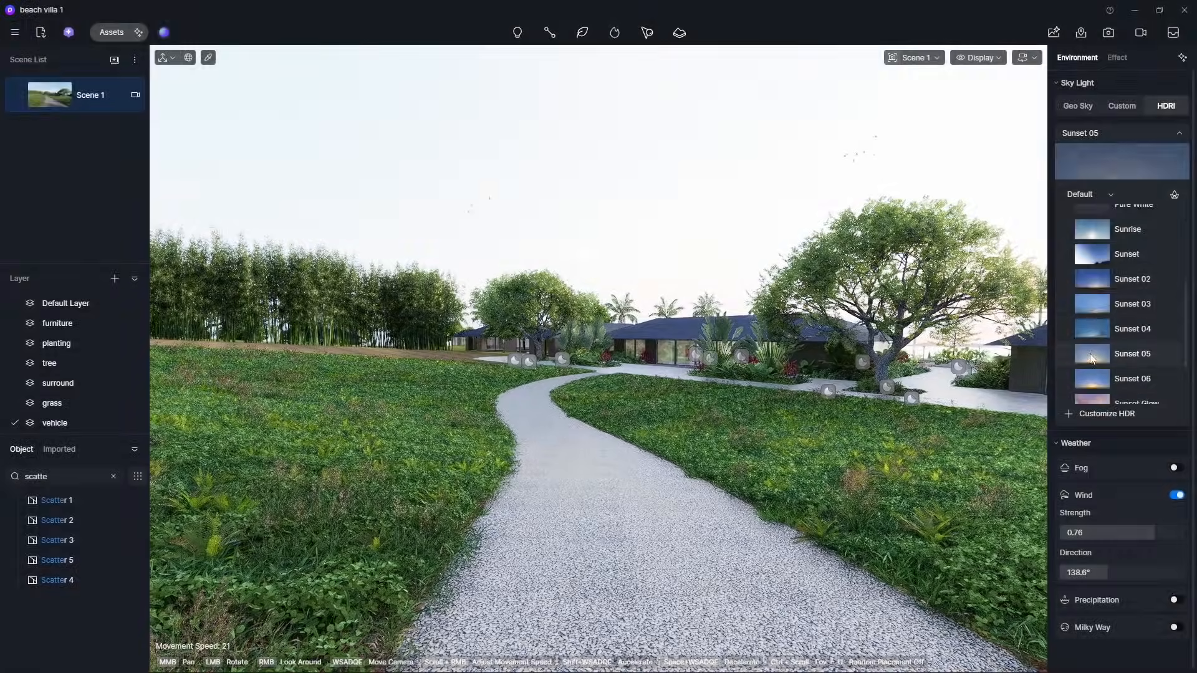
scroll(1116, 349, down, 2)
click(1133, 331)
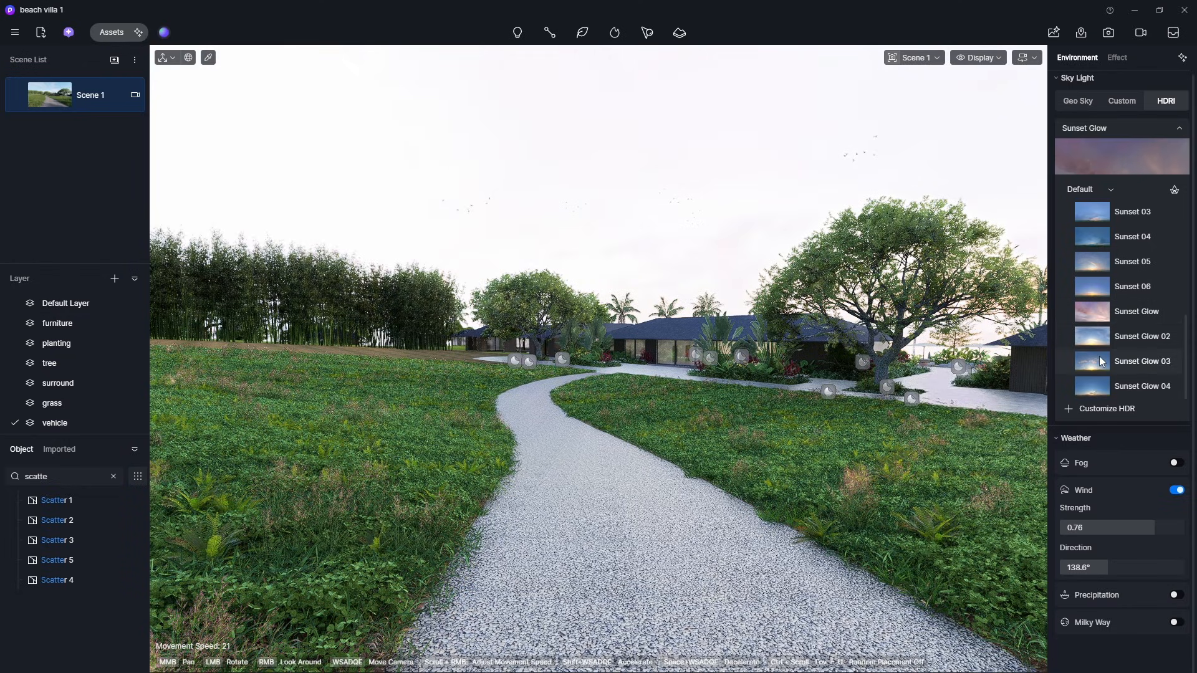
scroll(1102, 361, up, 5)
click(1122, 129)
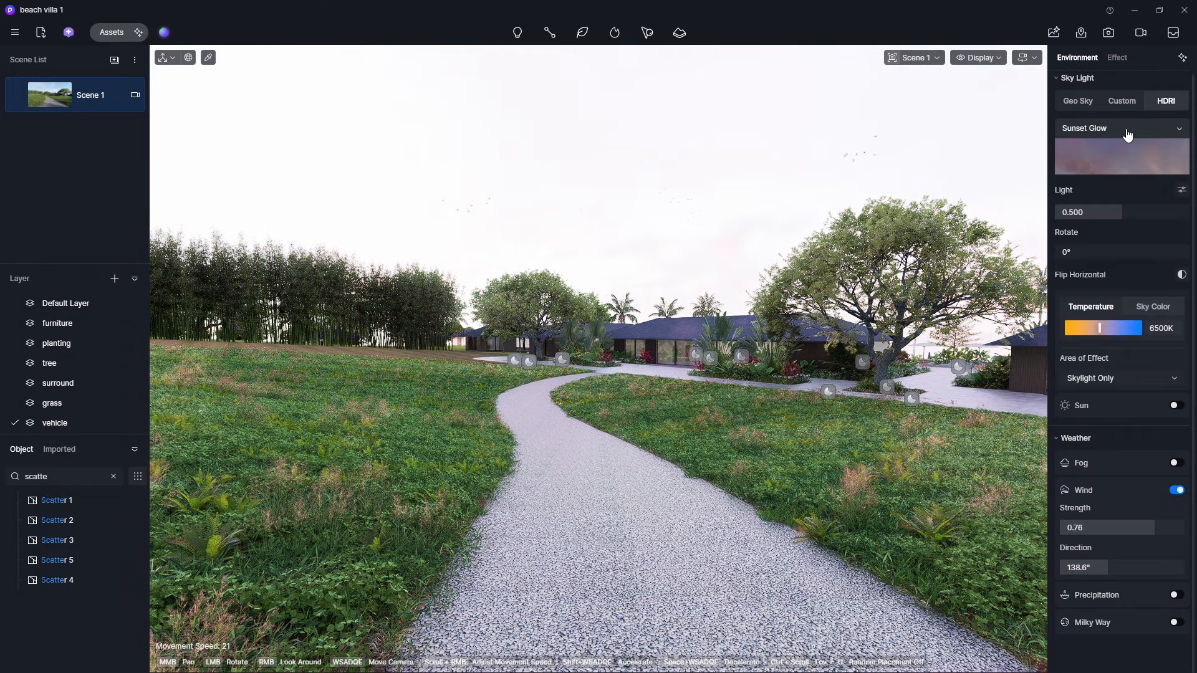
click(1176, 405)
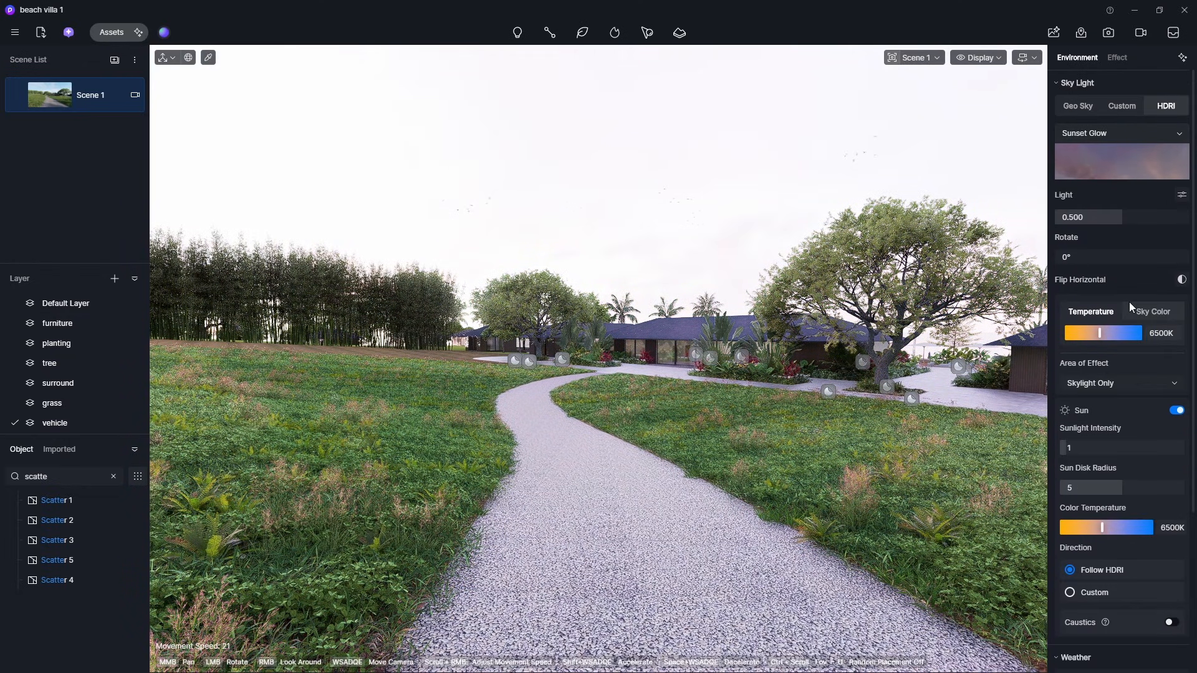
- Hide the tree, surround and grass layers
scroll(1147, 424, down, 5)
scroll(1105, 310, down, 3)
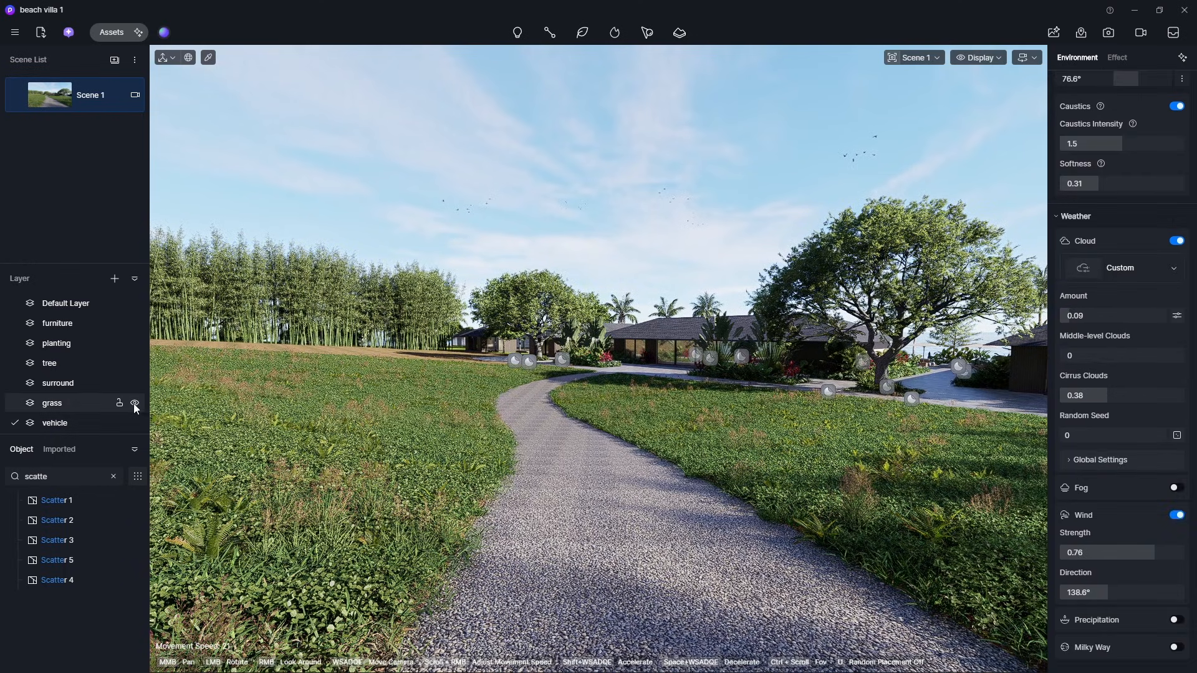
click(136, 363)
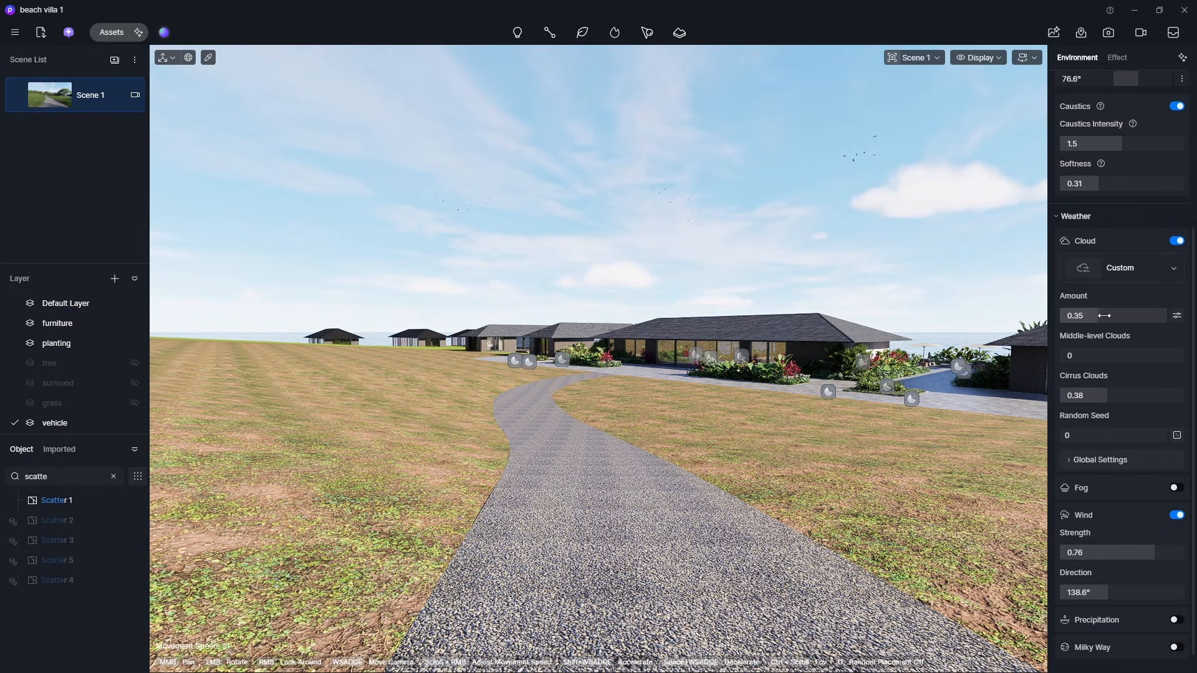
- Browse the cloud presets and apply Cirrus Clouds
mouse_move(1092, 316)
mouse_down()
mouse_move(1105, 320)
mouse_move(1079, 321)
mouse_up()
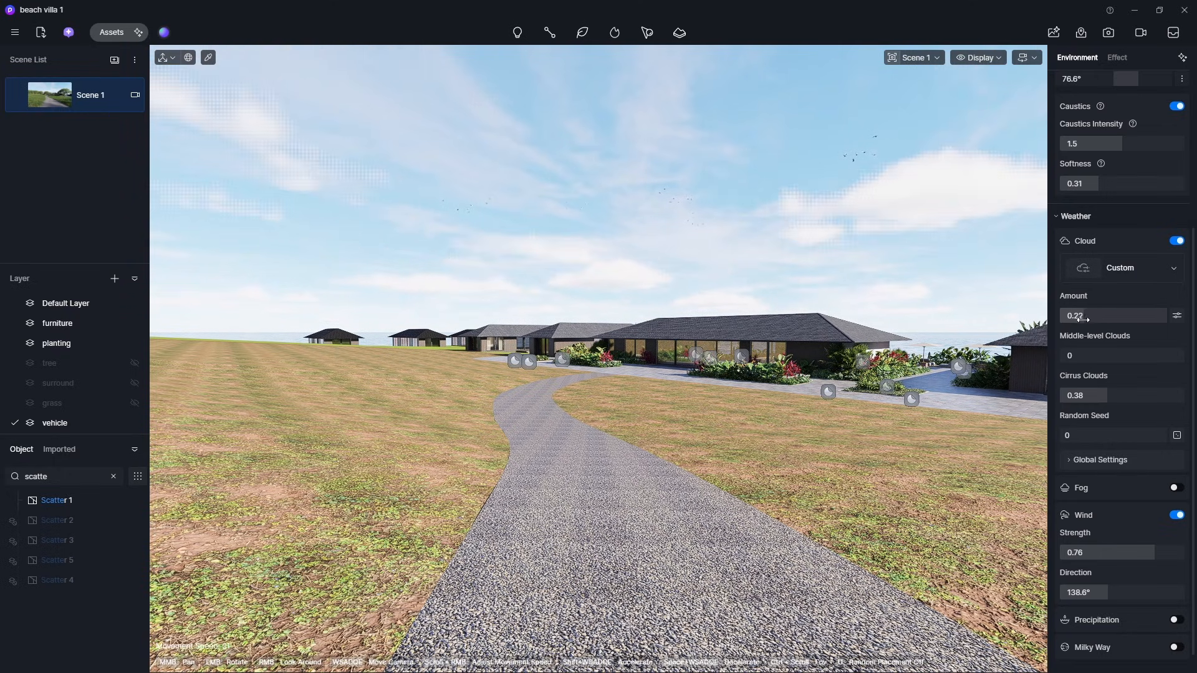
click(1123, 276)
click(944, 301)
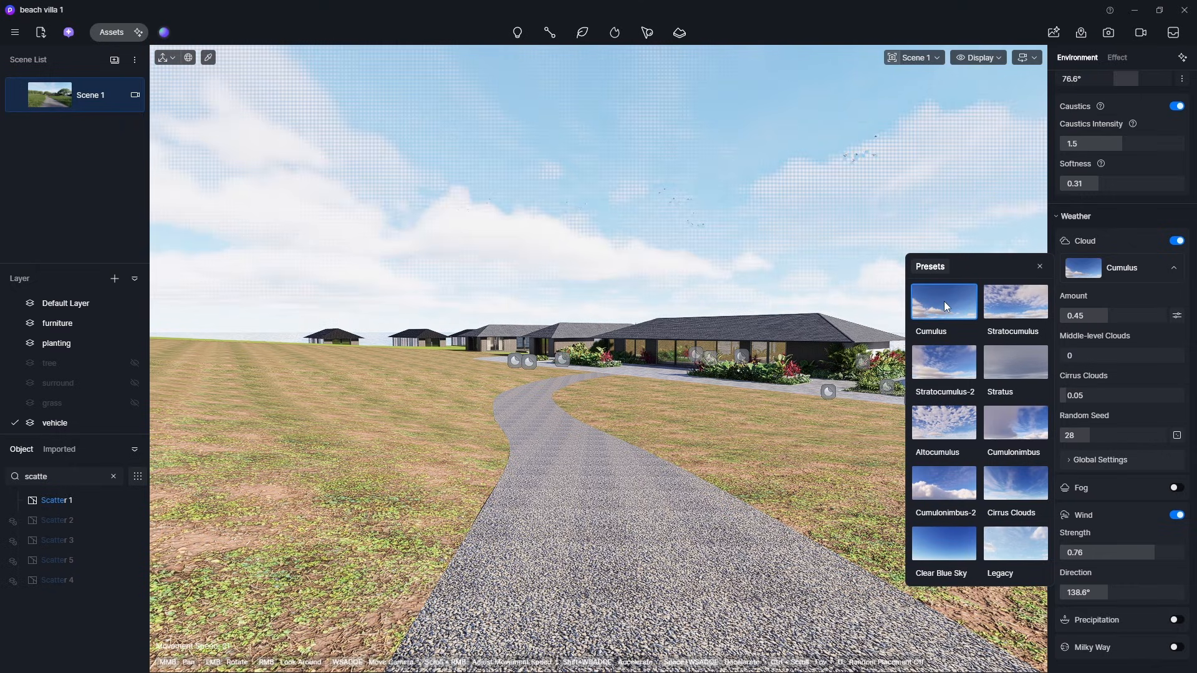
click(1028, 310)
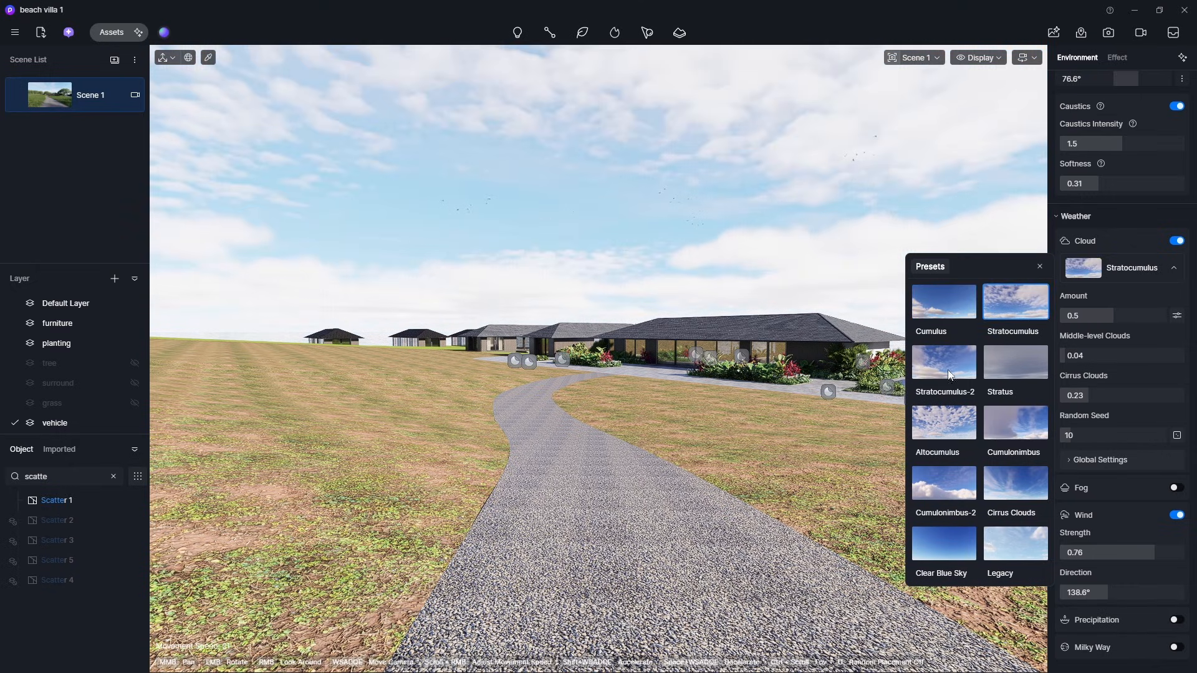
click(938, 376)
click(994, 365)
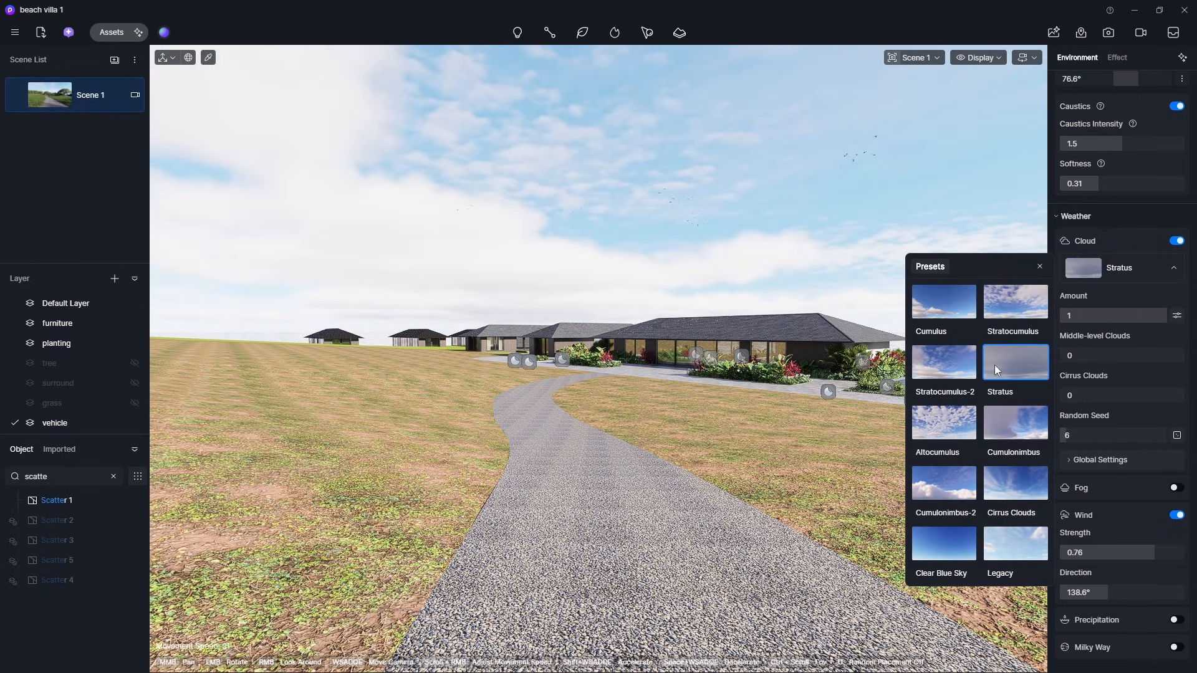
click(952, 429)
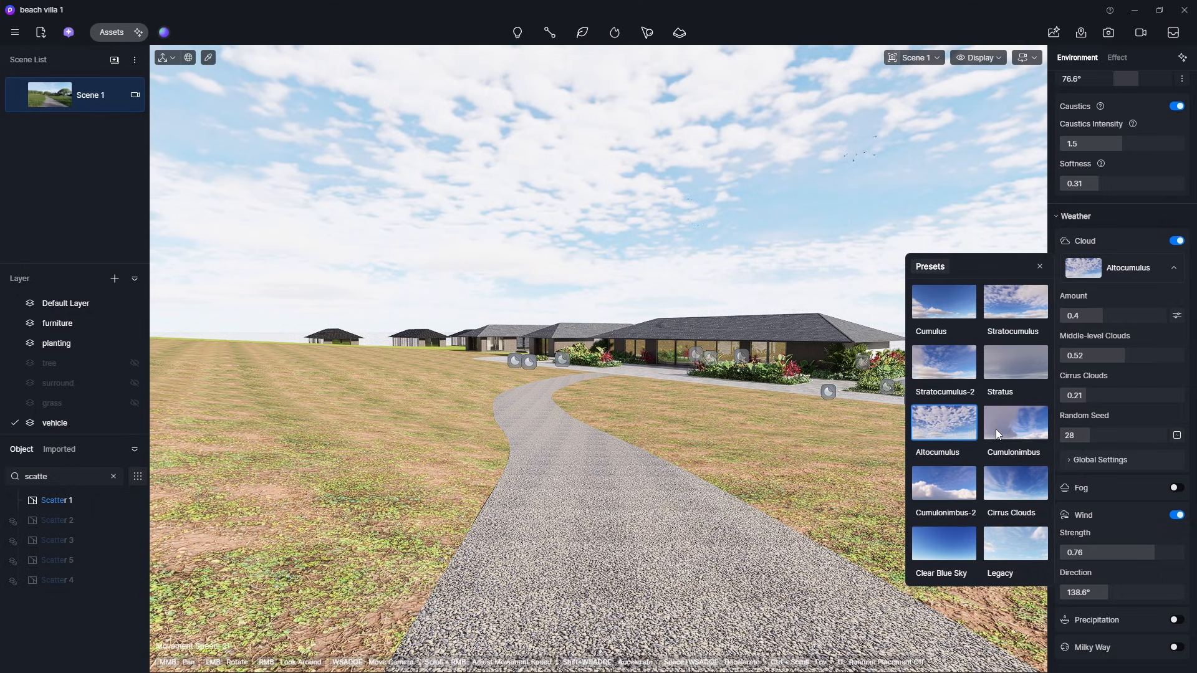
click(1020, 479)
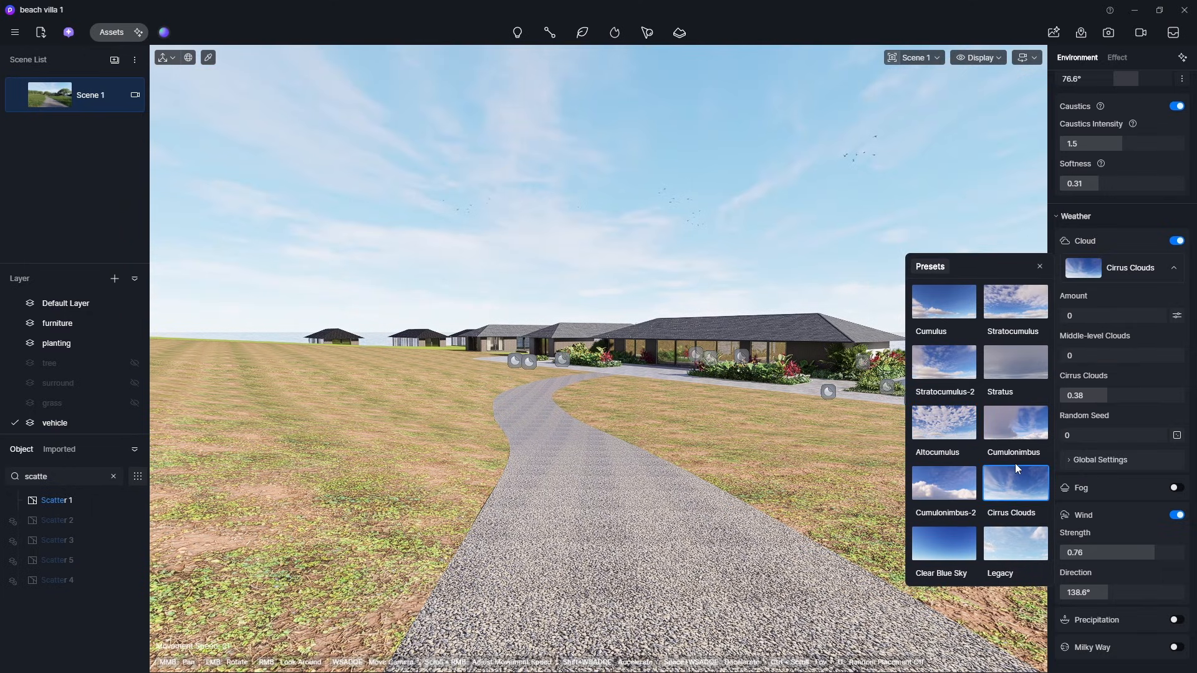
click(1116, 293)
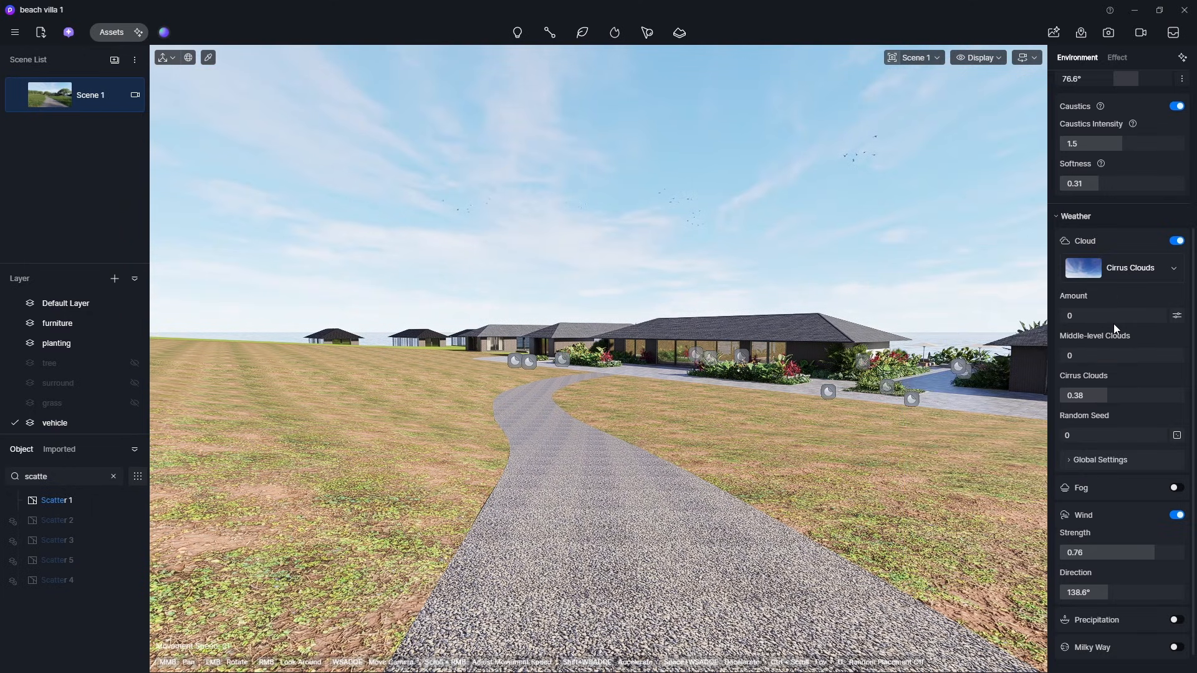
- Set Cirrus Clouds to 0.58 and expand the cloud Global Settings
scroll(1090, 370, down, 1)
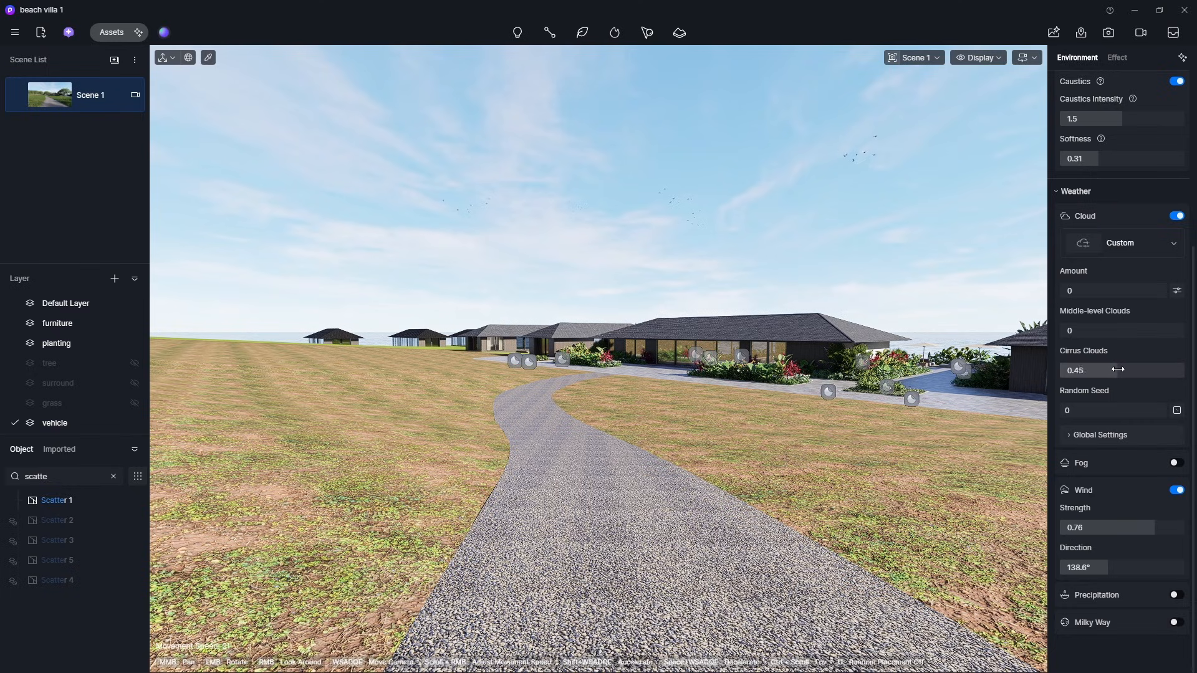
mouse_move(1176, 371)
mouse_down()
mouse_move(1053, 373)
mouse_move(1142, 379)
mouse_move(1132, 377)
mouse_up()
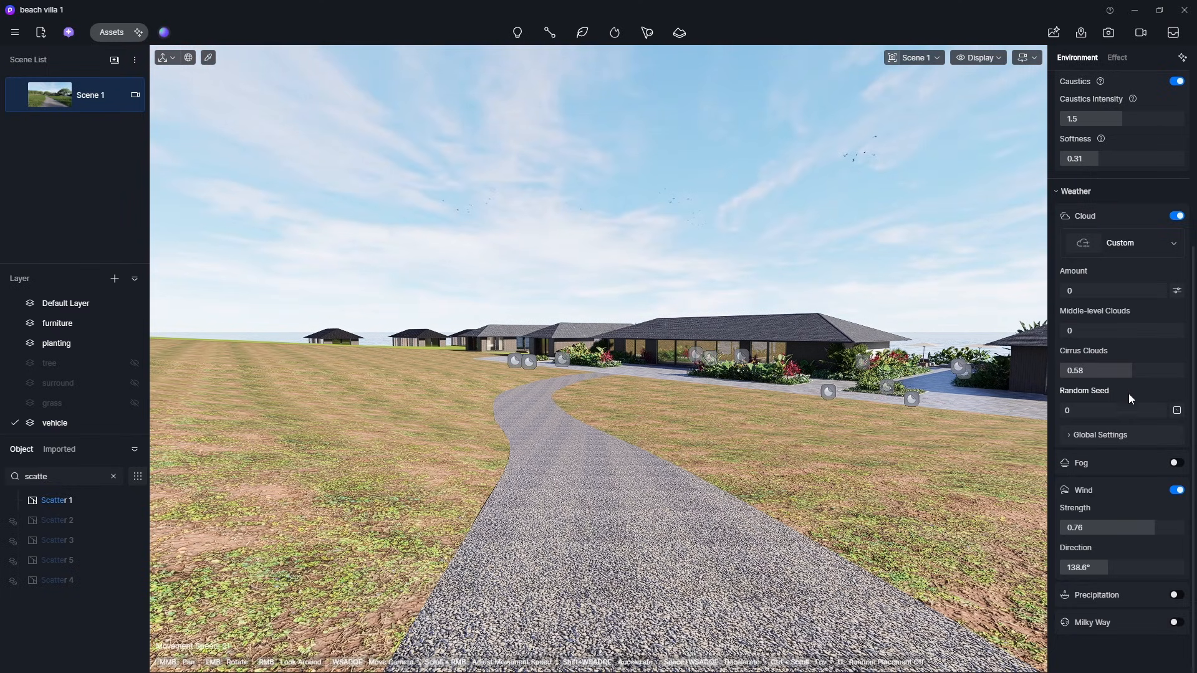
click(1122, 435)
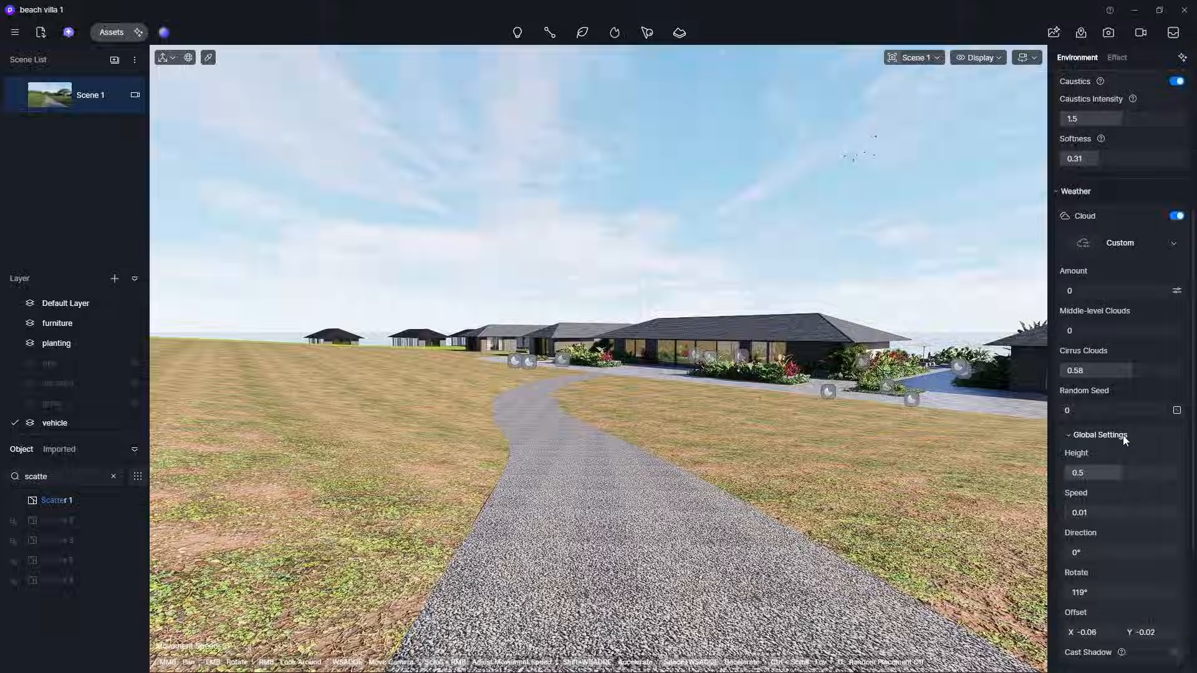
scroll(1124, 441, down, 1)
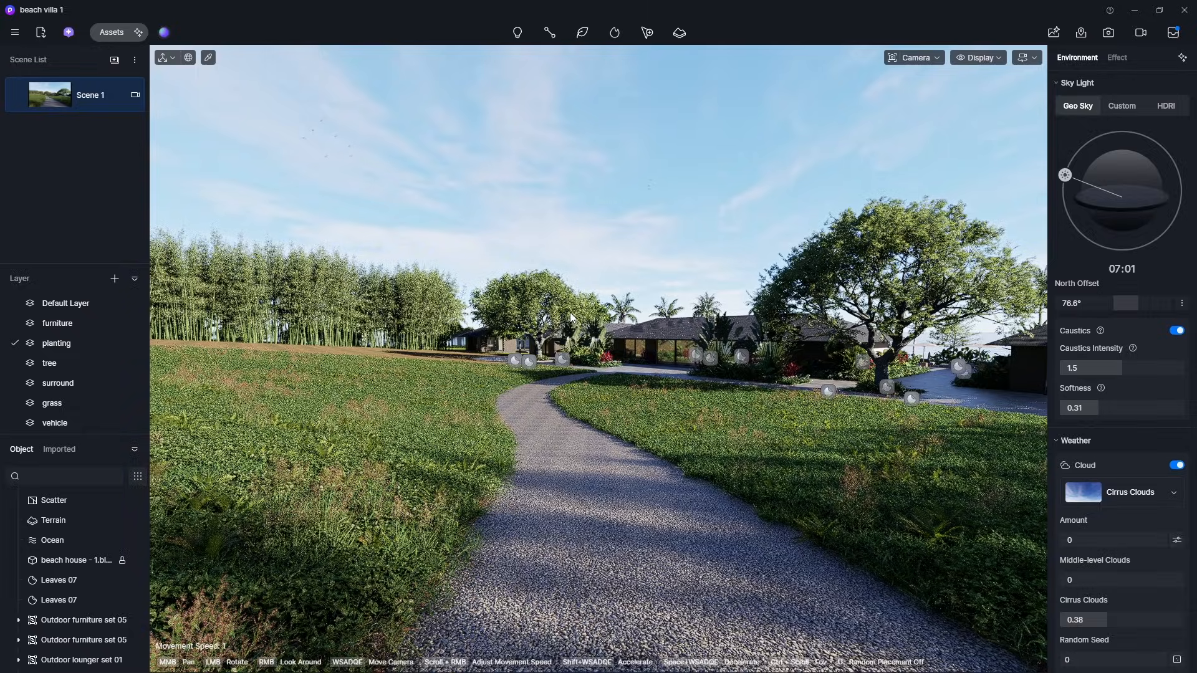
- Save the current environment and effect settings as a new preset named "Sunny Morning" in the studio
click(69, 33)
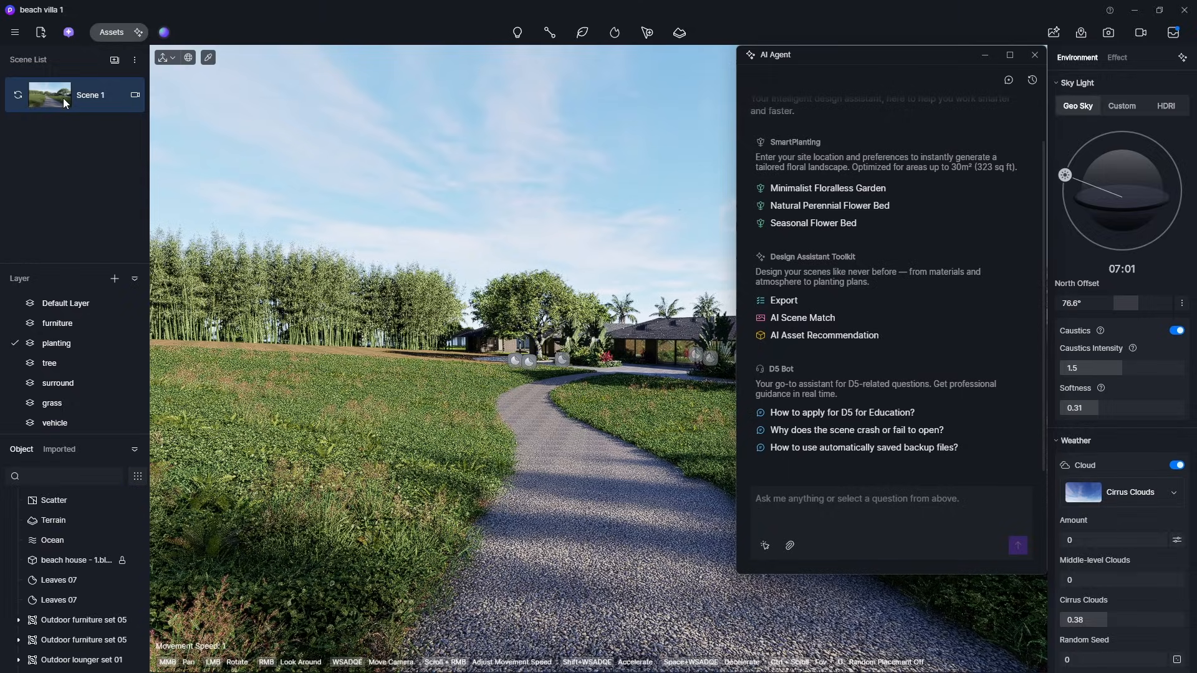
click(164, 32)
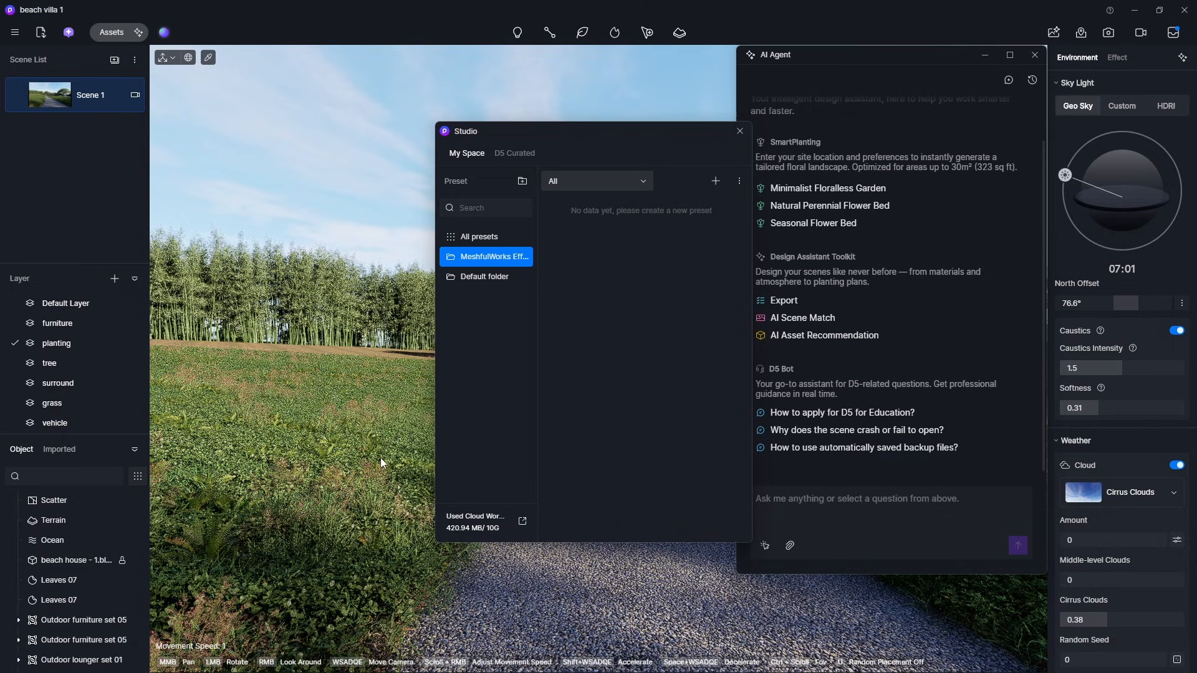
click(716, 181)
click(610, 336)
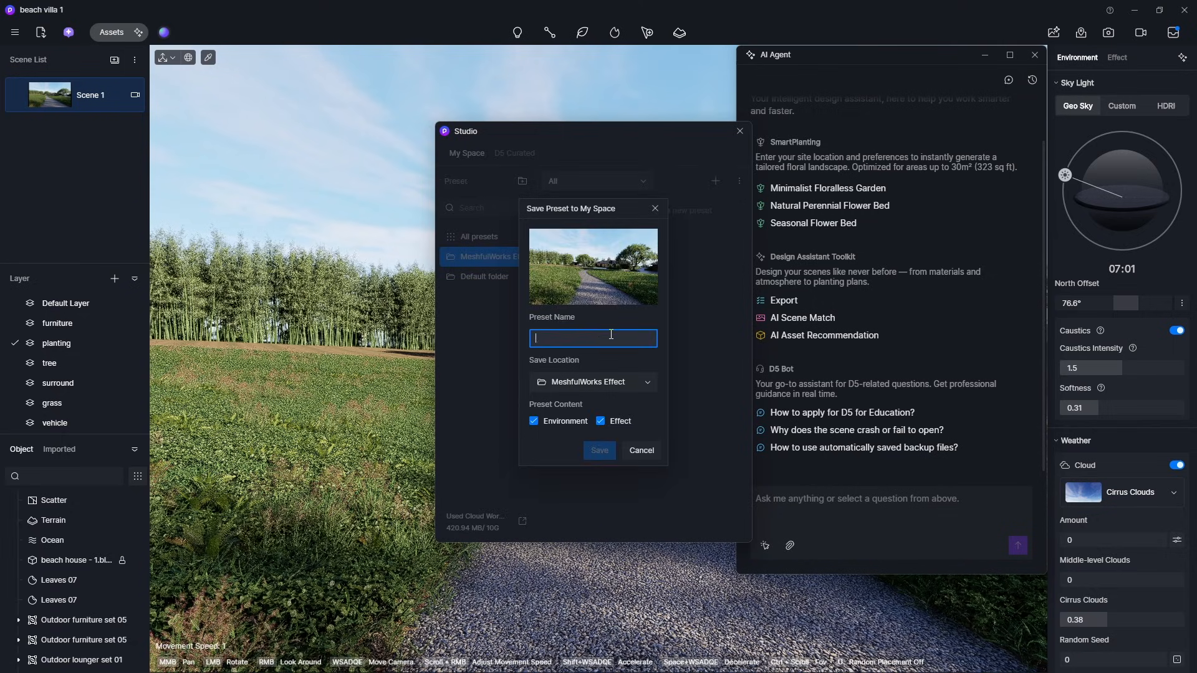
text(Sunny Morning)
click(600, 450)
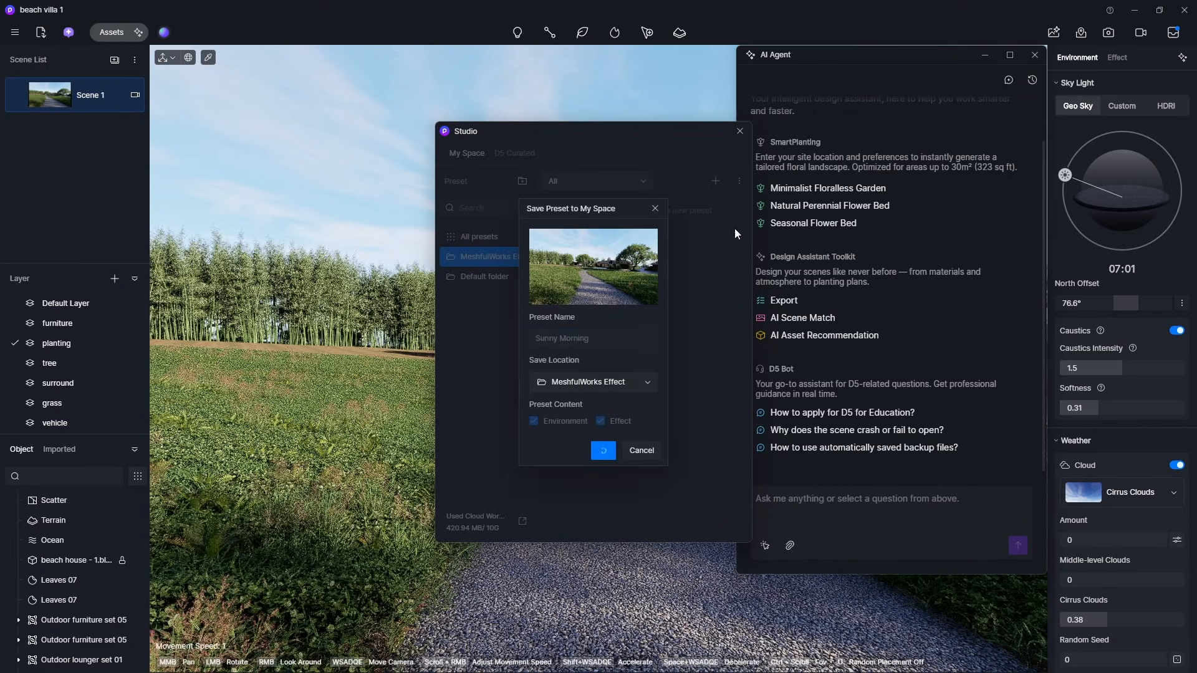
click(740, 131)
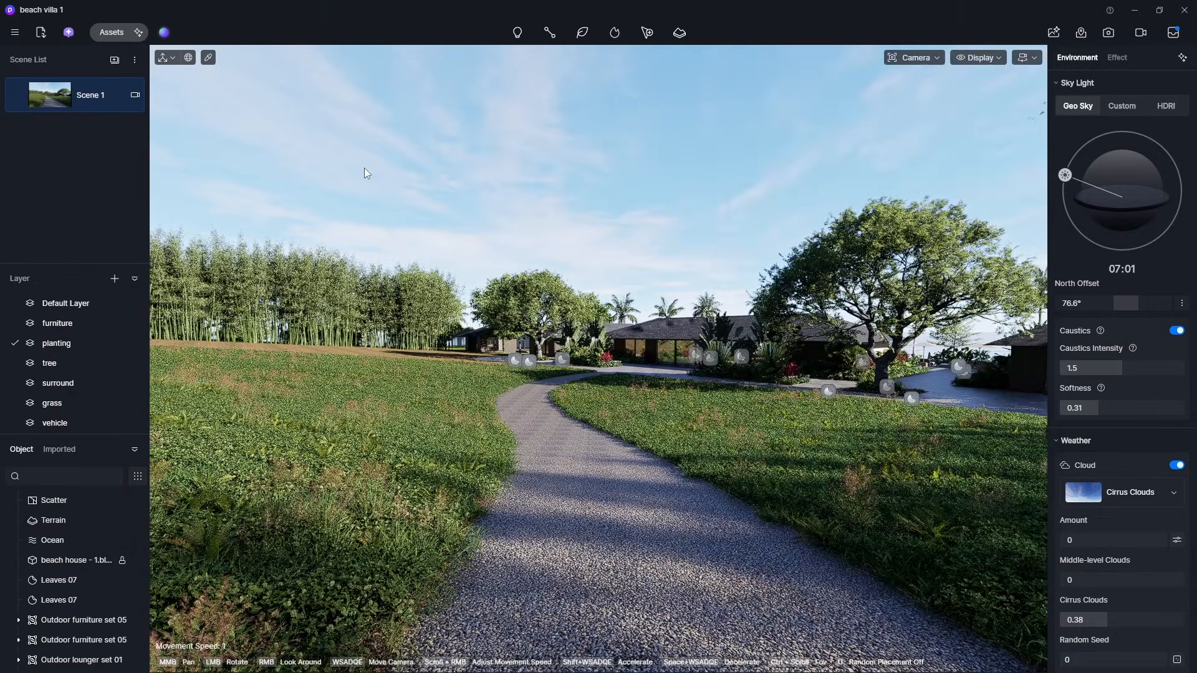
- Send AI Scene Match the request "Optimize the scene to make it more realistic. the lighting is dramatic morning golden hour"
click(68, 32)
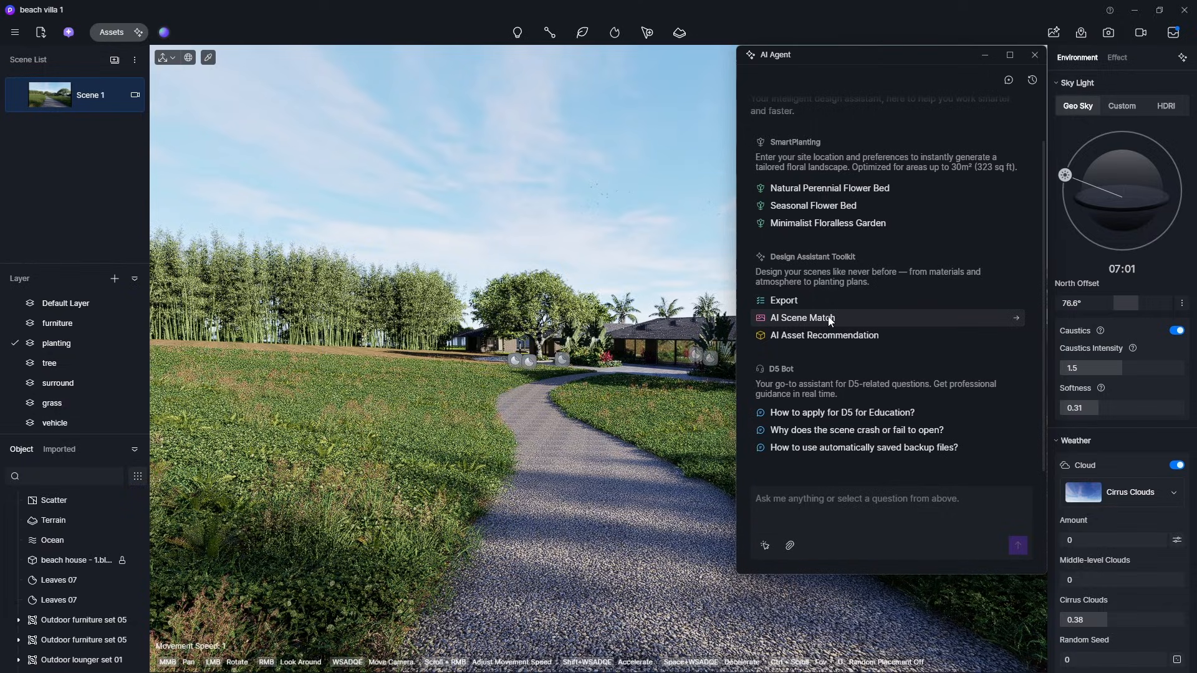
click(830, 319)
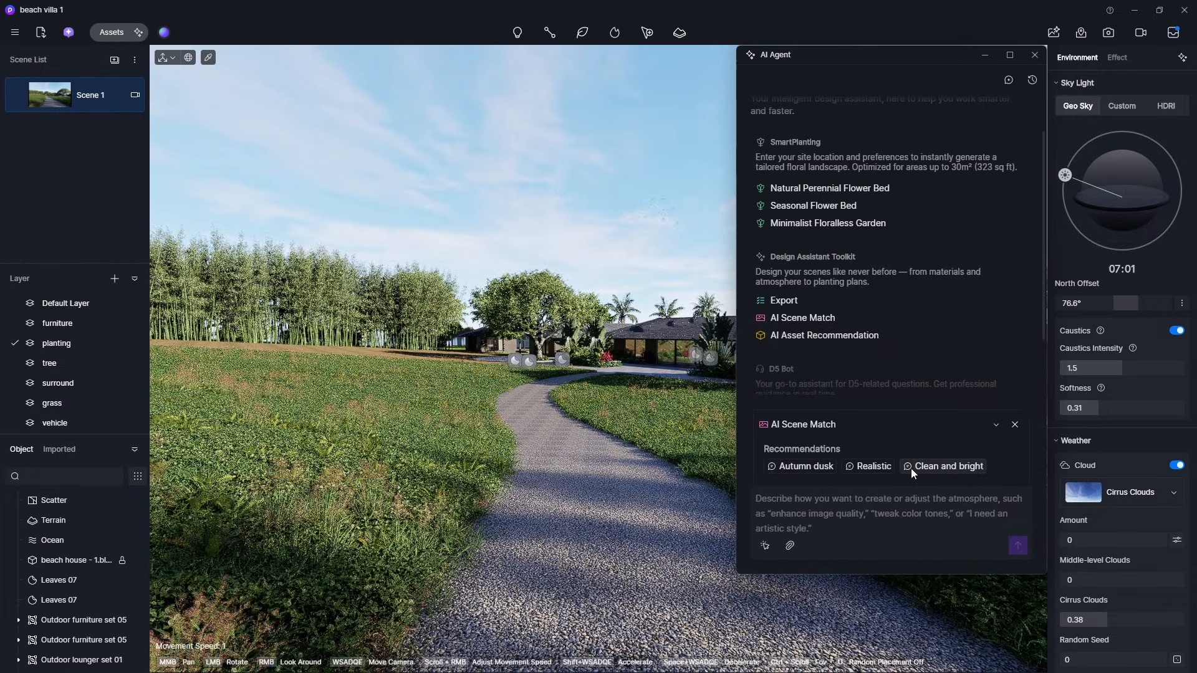
click(876, 468)
text(the)
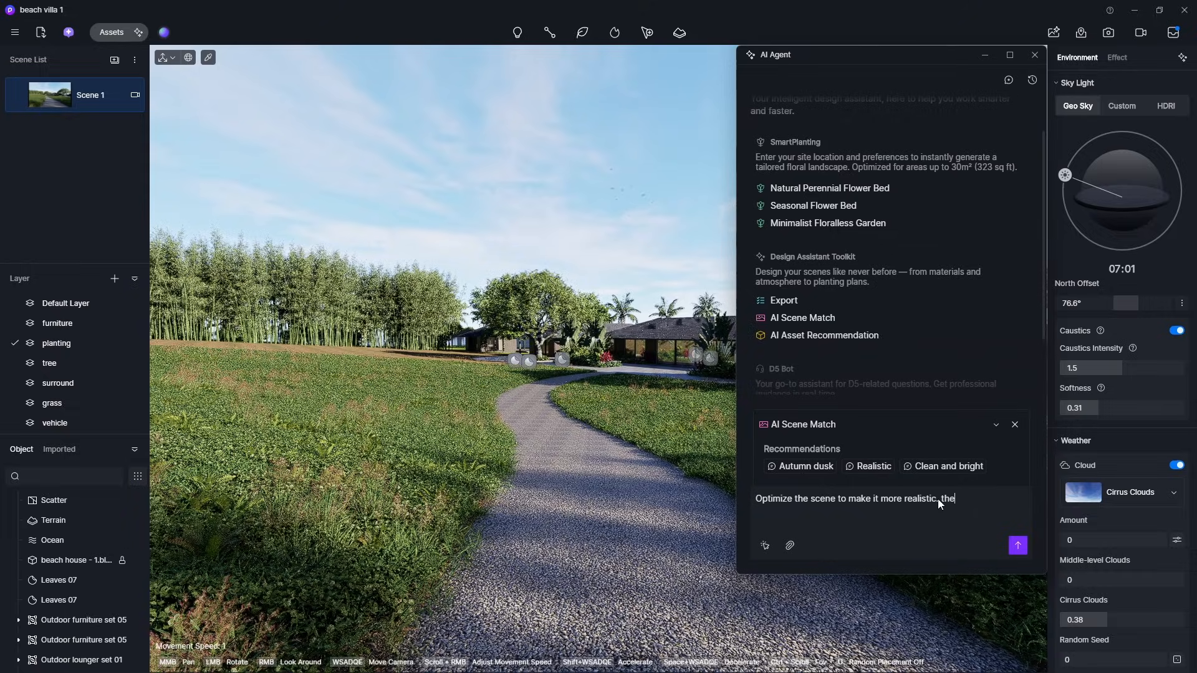
text( lighting is dramatmorn)
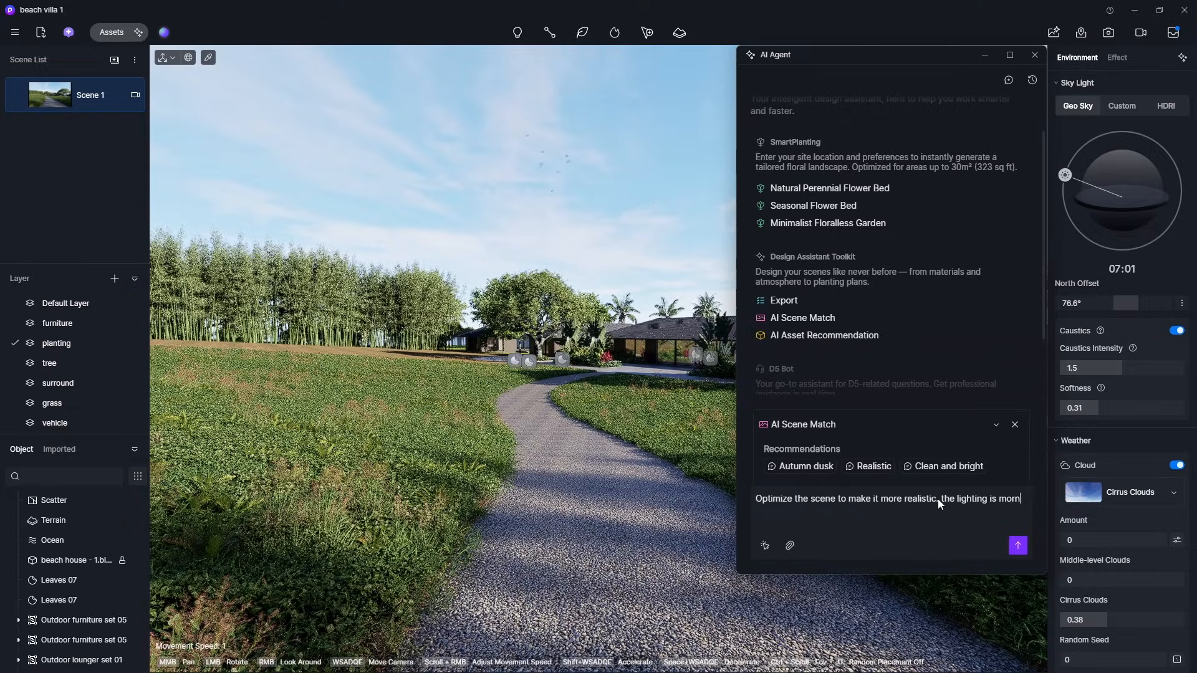
text(ing golden hou)
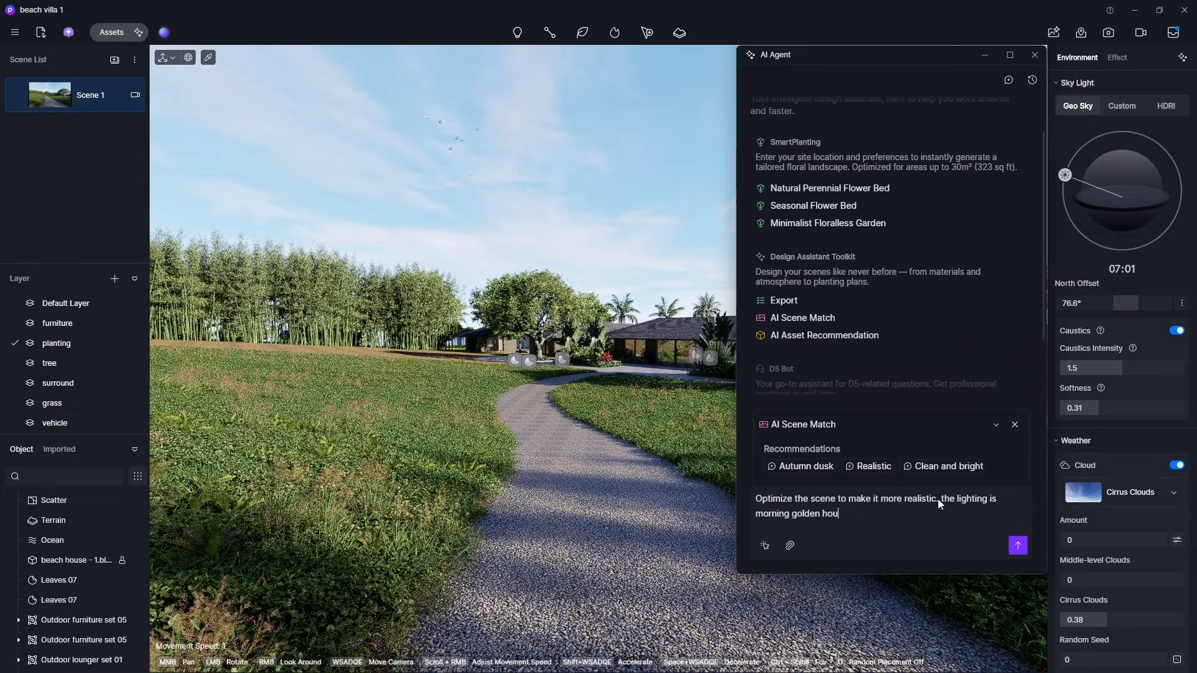
text(r)
key(Home)
text(dramat)
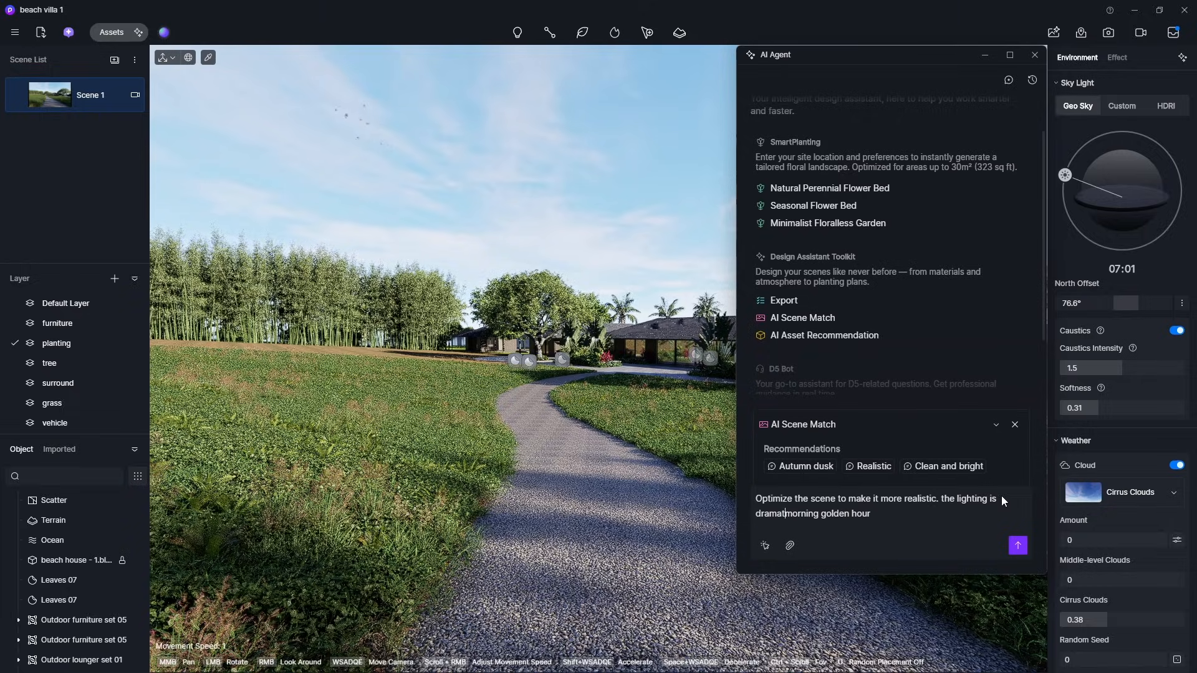
text(ic)
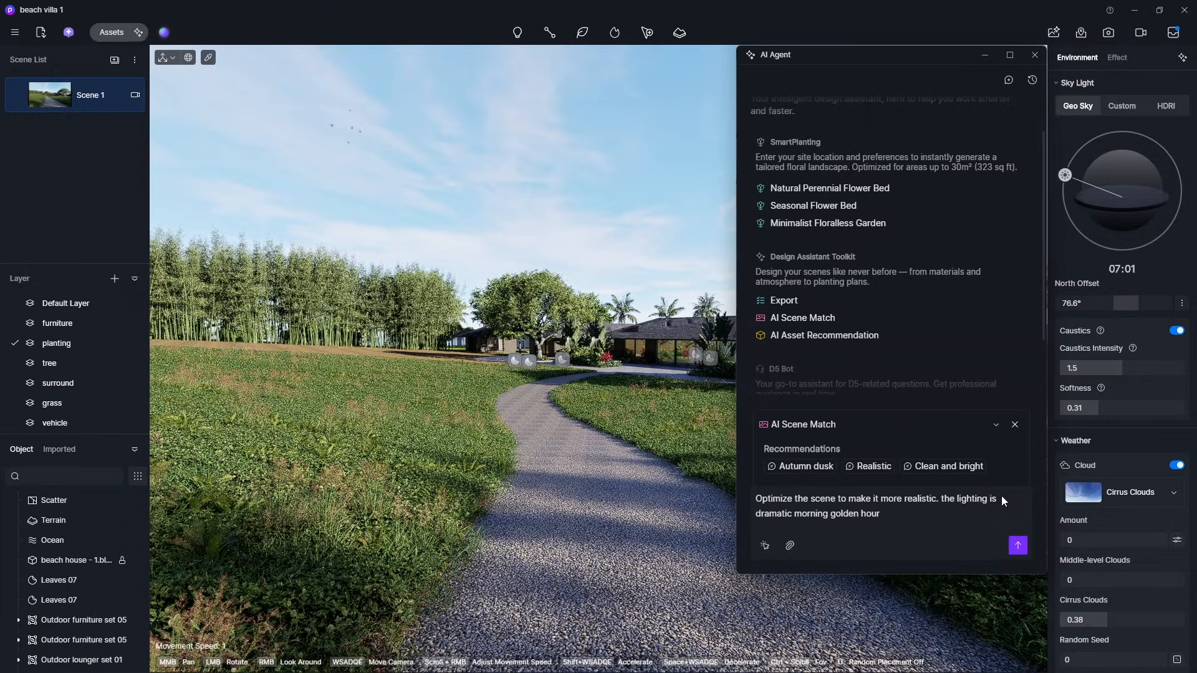
click(1018, 547)
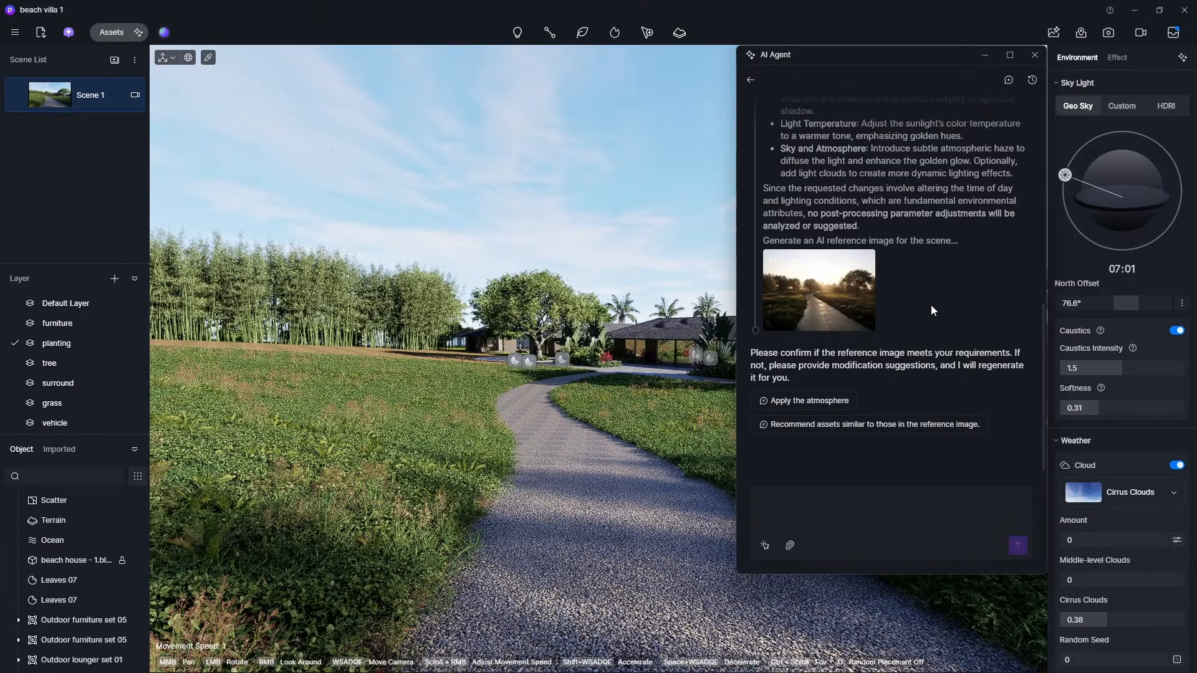
- Preview the AI reference image, apply its atmosphere to the scene, and set the HDRI rotation to 365°
click(860, 263)
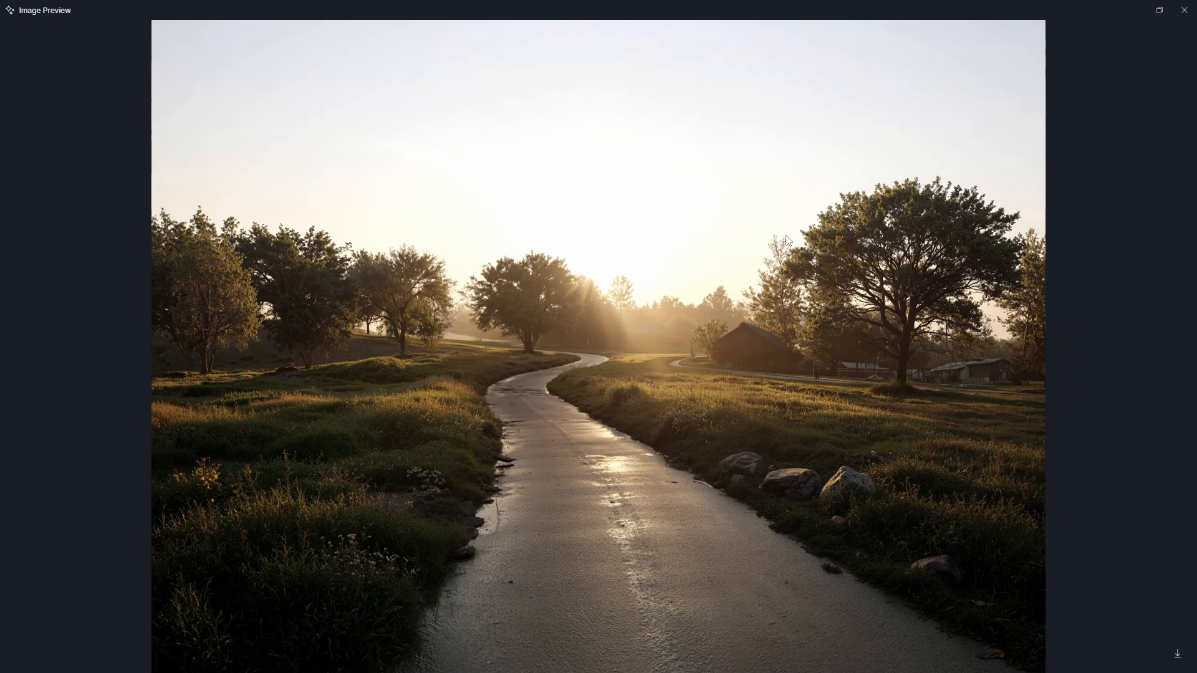
click(1183, 11)
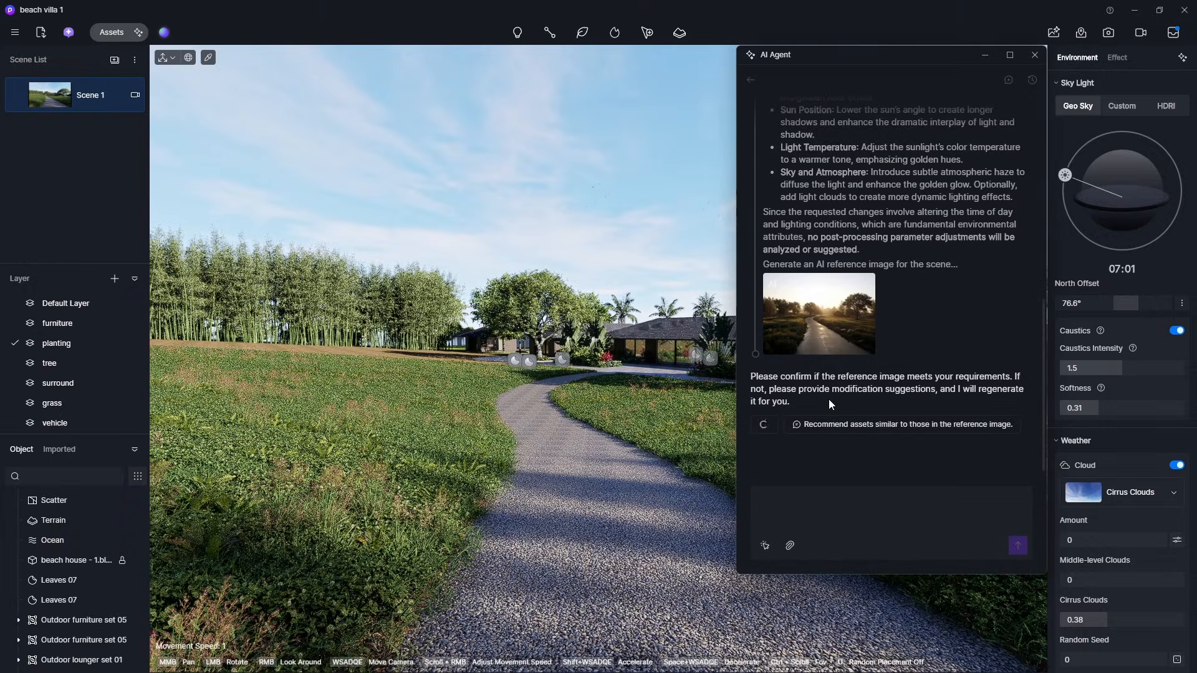
click(830, 397)
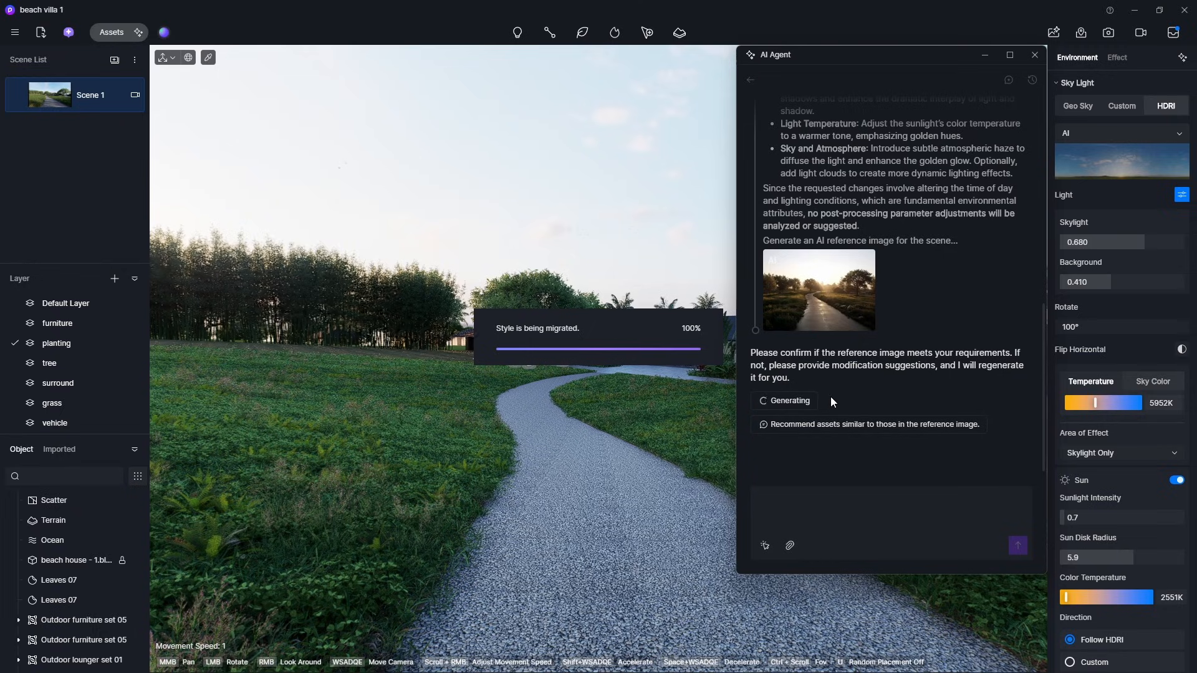
scroll(855, 308, up, 3)
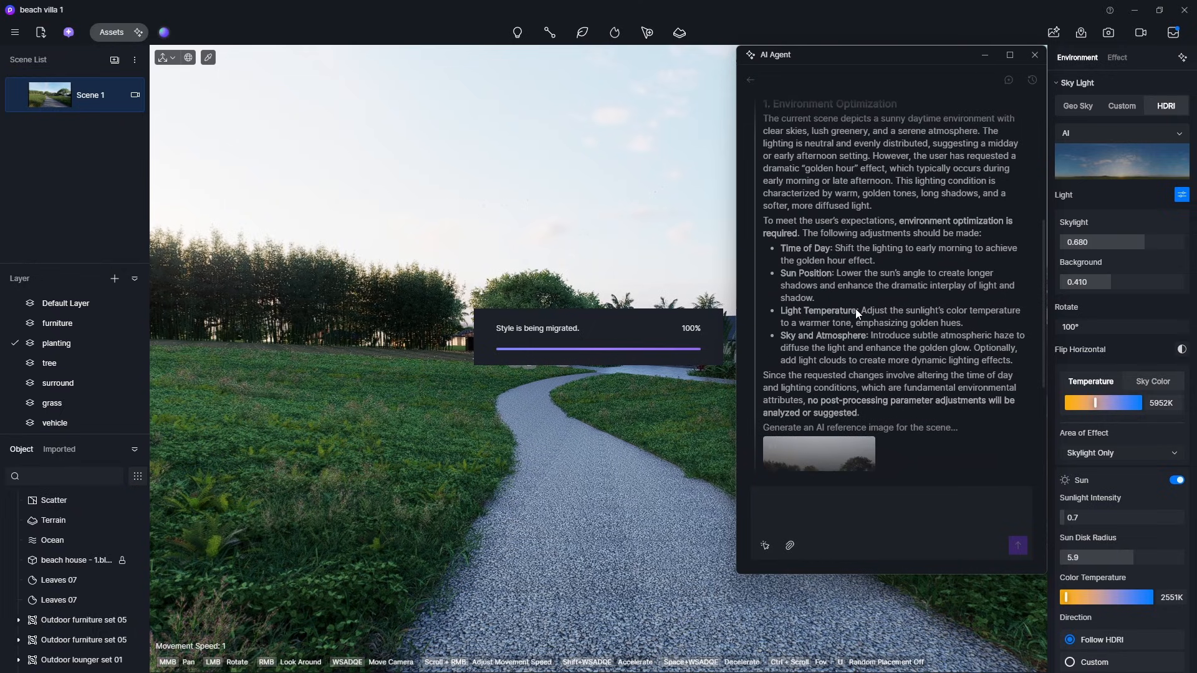
scroll(863, 324, down, 3)
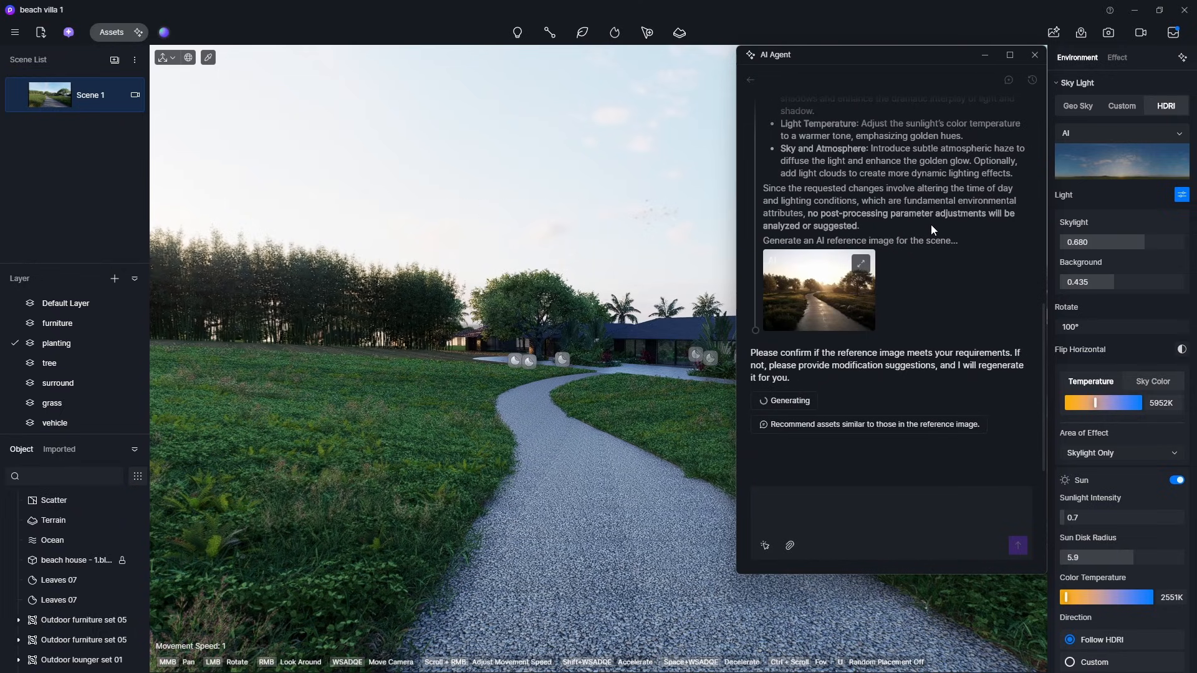
drag(978, 60, 834, 114)
click(837, 112)
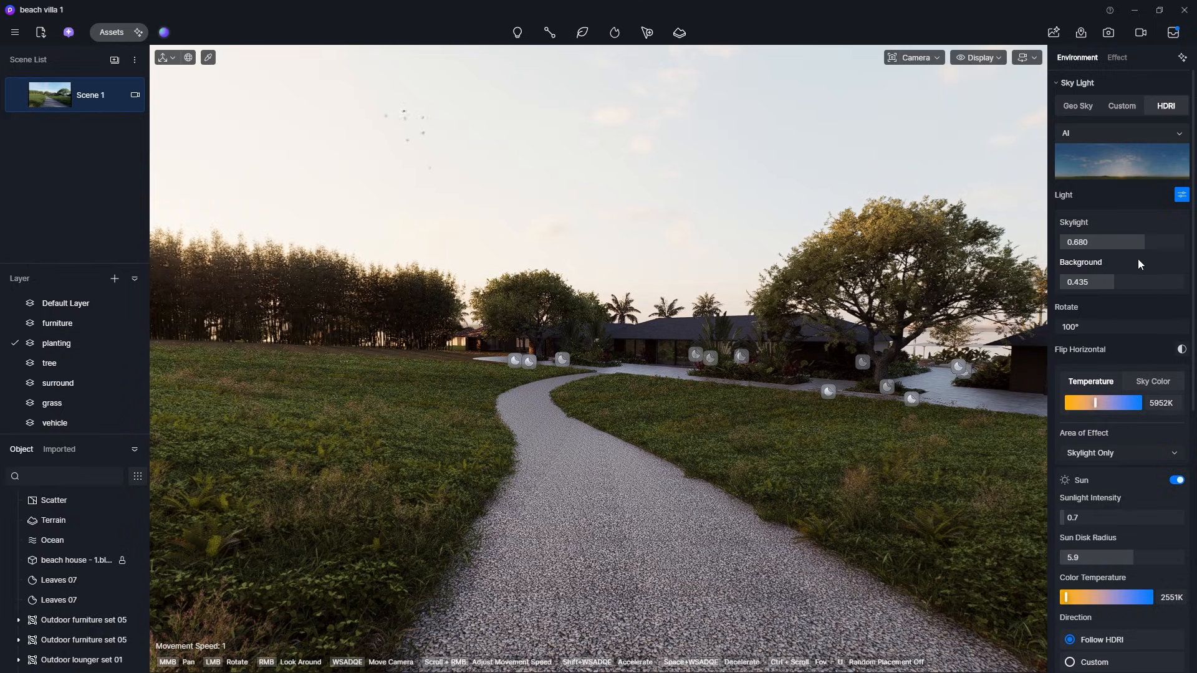
drag(1126, 327, 1180, 327)
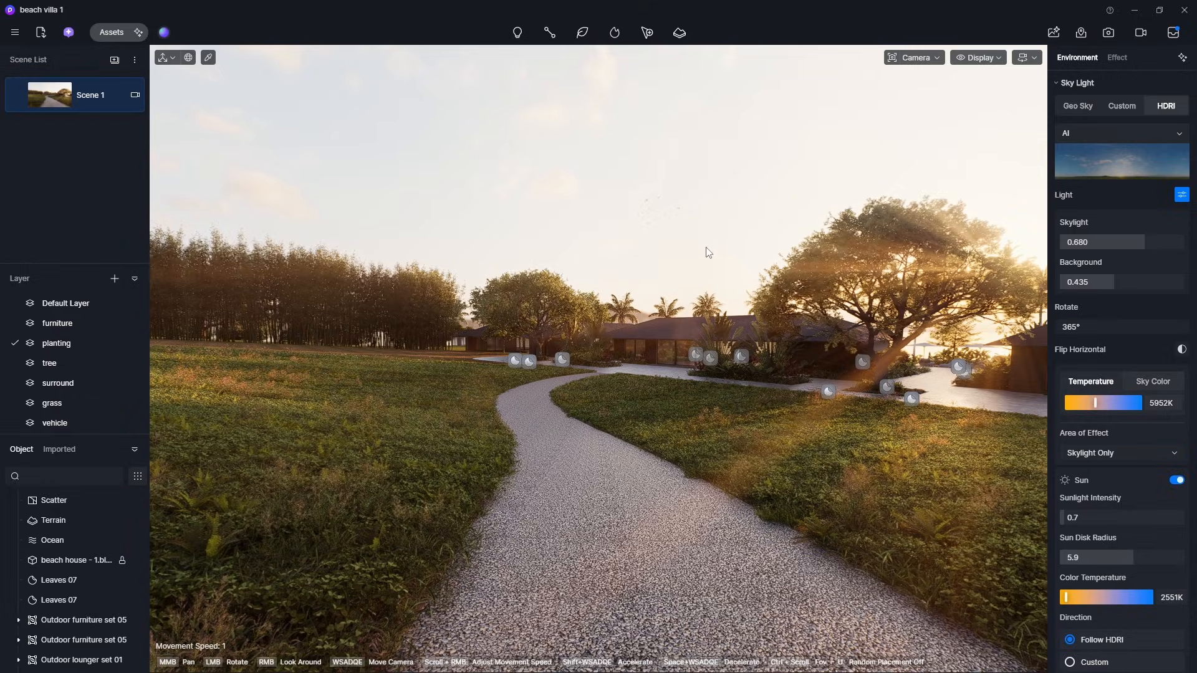
- Update all parameters of Shot 1 in the video timeline and play the animation
click(1135, 33)
right_click(204, 591)
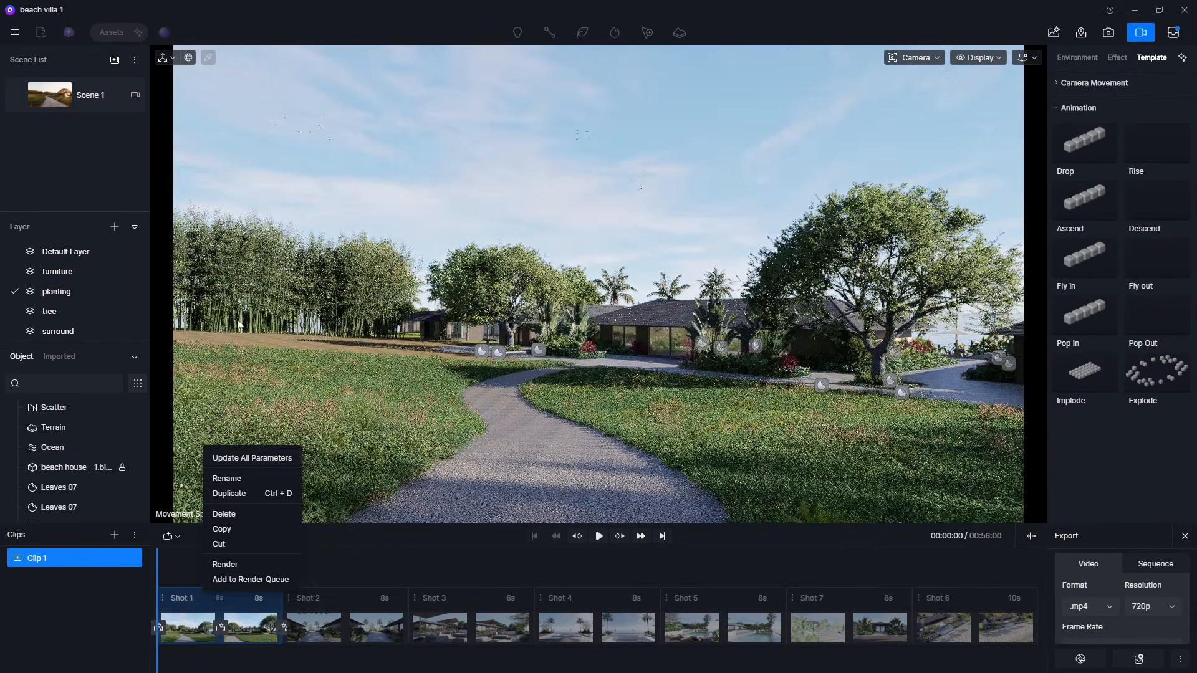
right_click(83, 98)
right_click(202, 592)
click(204, 592)
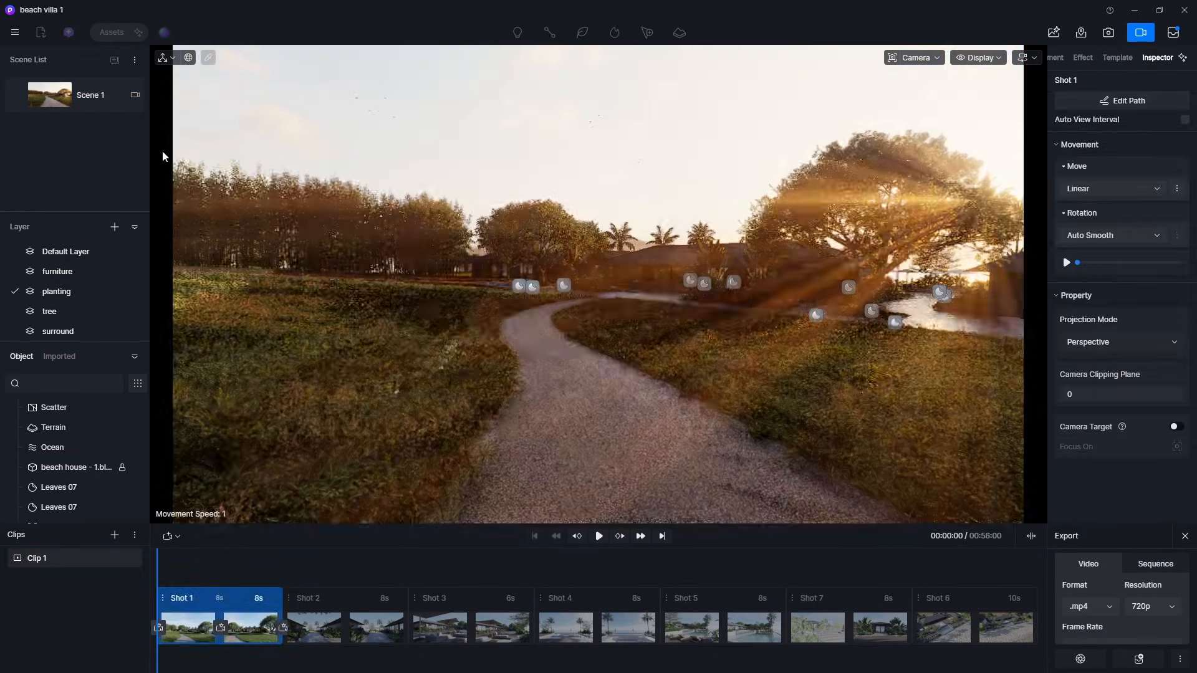
right_click(205, 592)
click(230, 461)
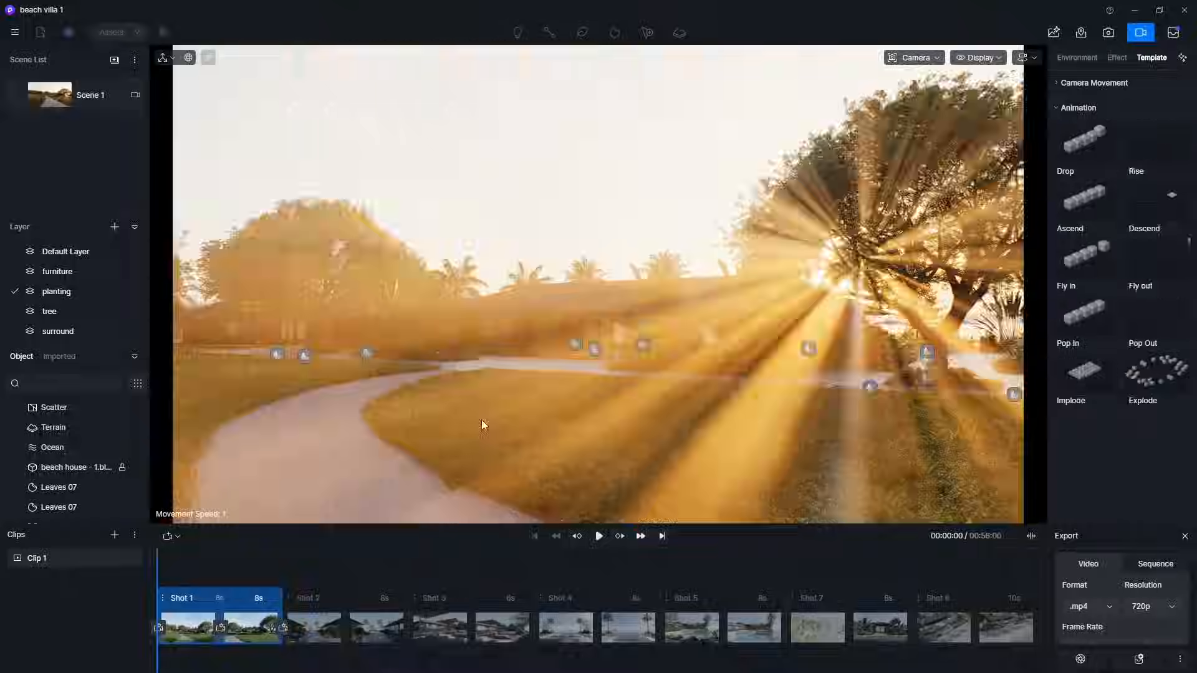
click(600, 539)
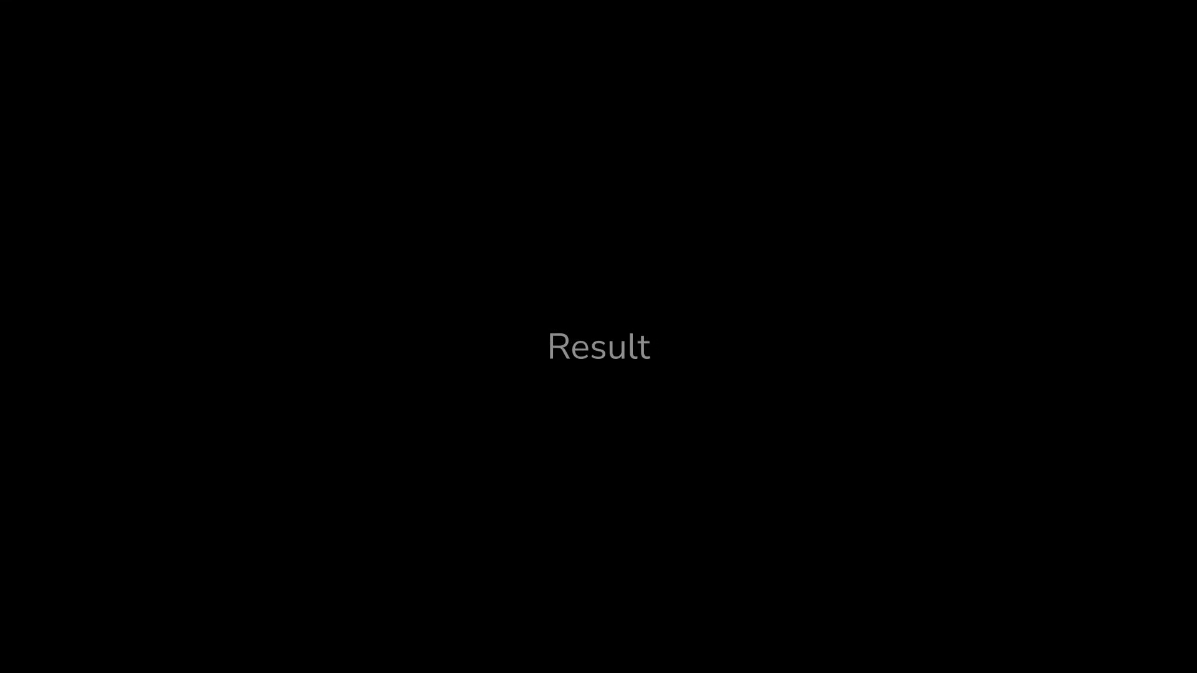